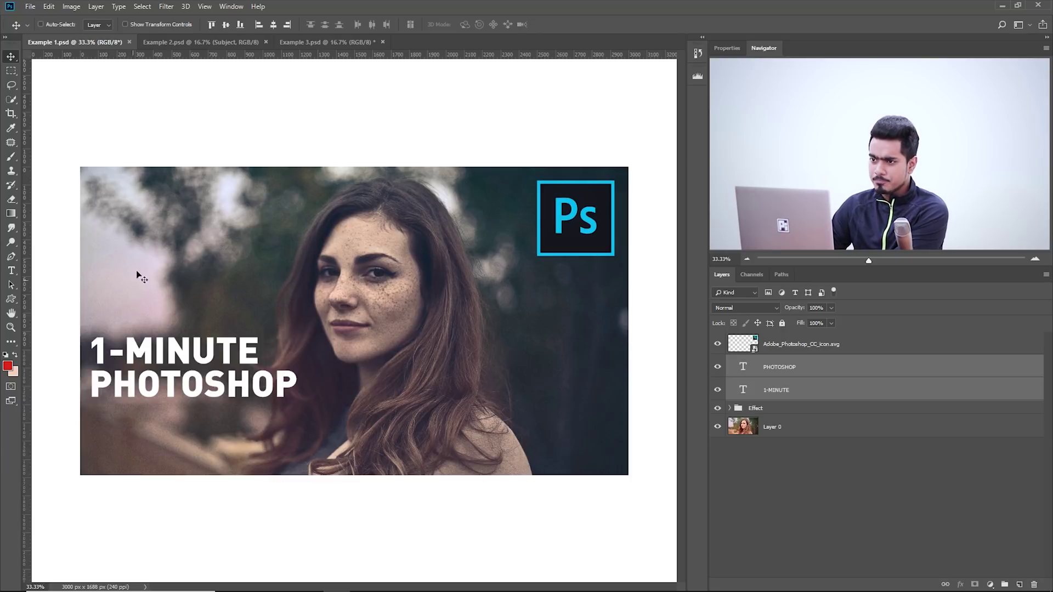
# Show the History panel, rename Snapshot 1 to 'Simple', and select the 1-MINUTE text layer
pyautogui.click(230, 6)
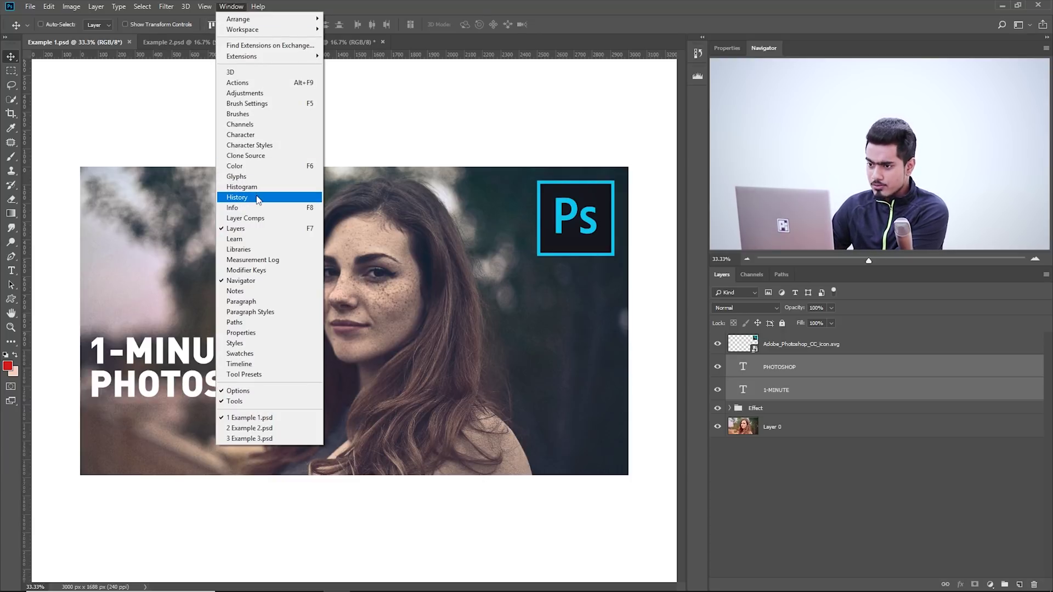
pyautogui.click(237, 197)
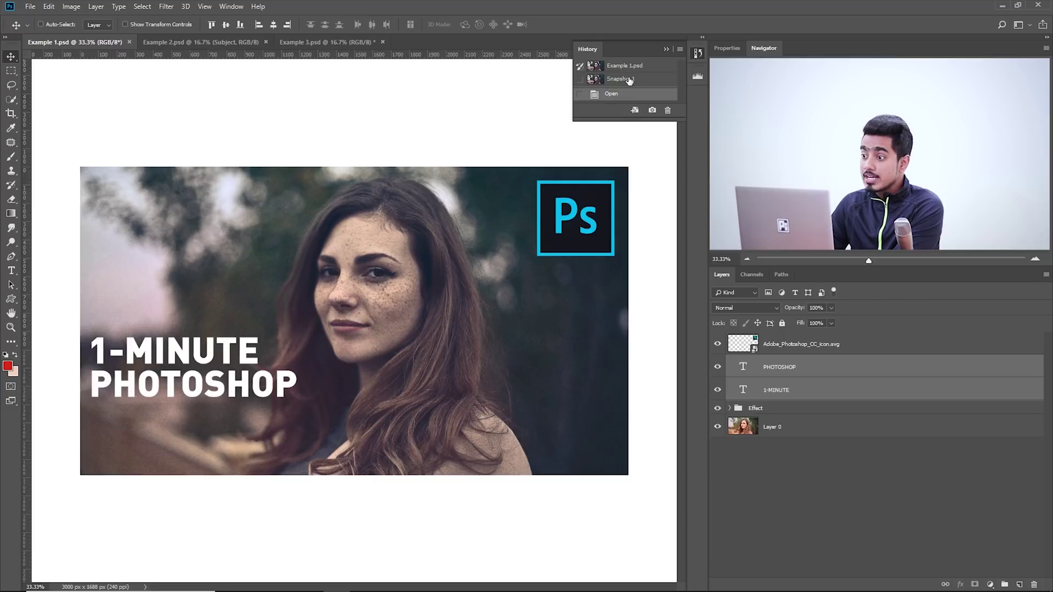
pyautogui.doubleClick(625, 80)
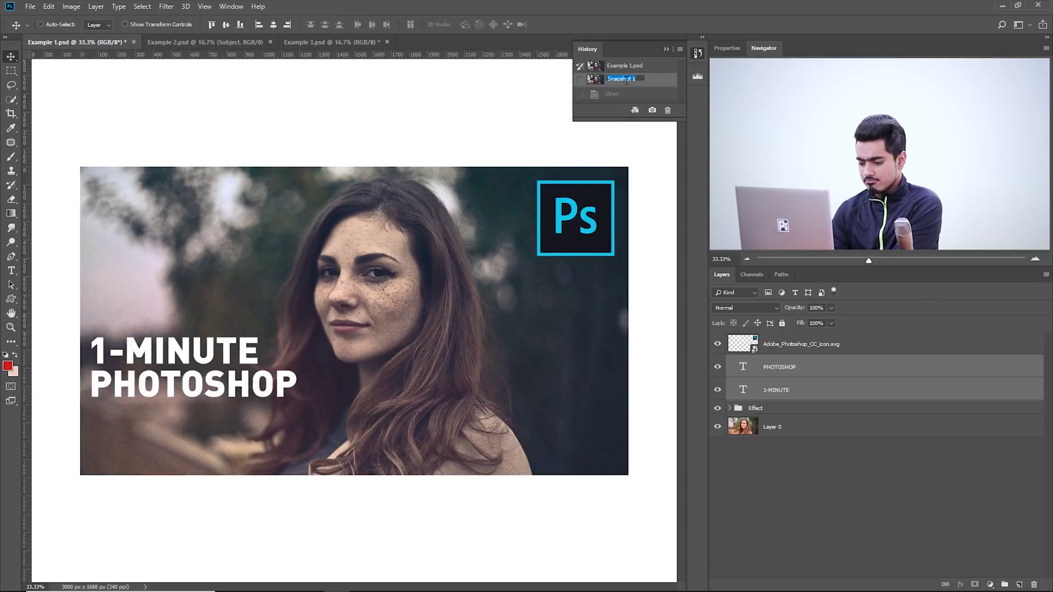
pyautogui.write('Starter')
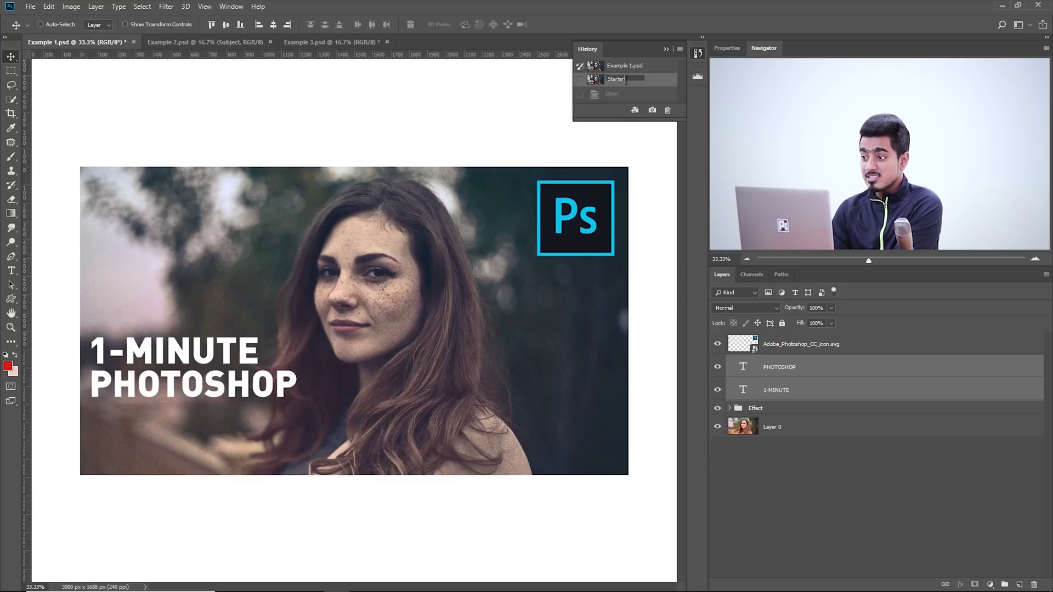
pyautogui.press('BackSpace')
pyautogui.press('BackSpace')
pyautogui.press('BackSpace')
pyautogui.press('BackSpace')
pyautogui.press('BackSpace')
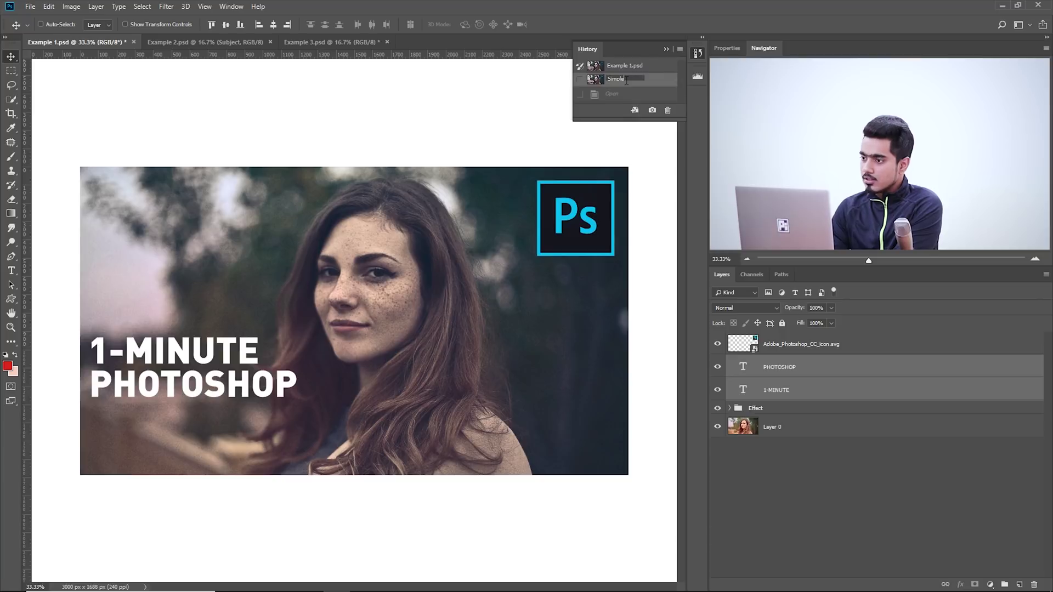
pyautogui.write('imple')
pyautogui.press('Return')
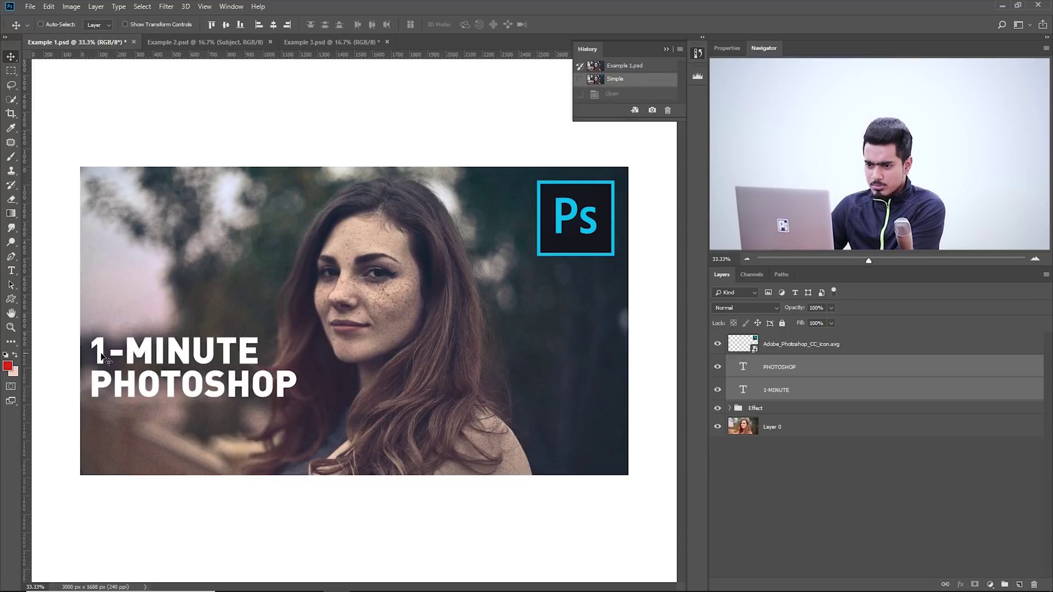
pyautogui.click(742, 392)
# Colour the digit 1 in the 1-MINUTE title red (#cd201f)
pyautogui.doubleClick(741, 393)
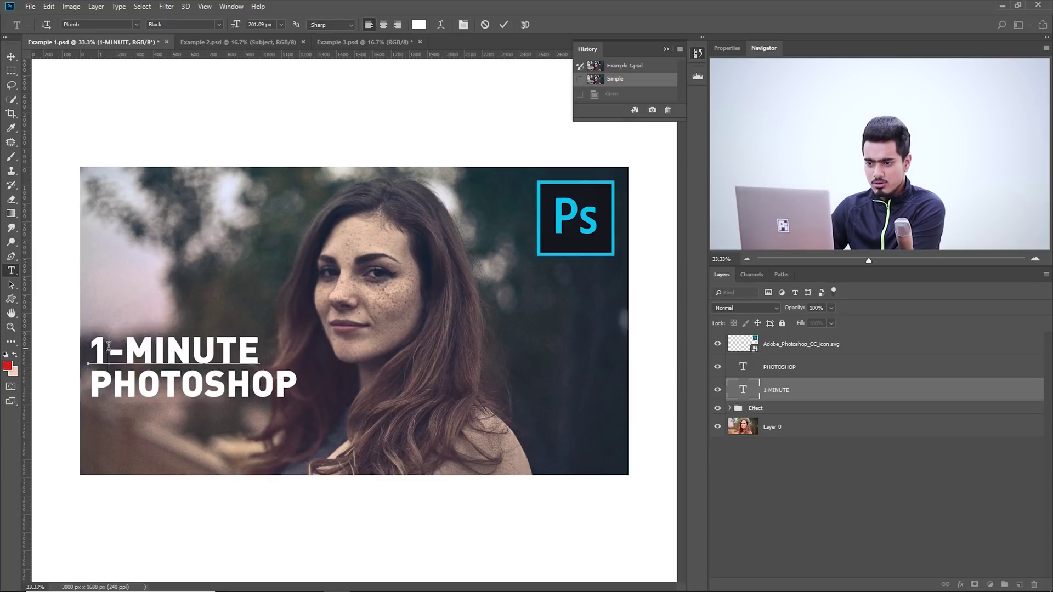
pyautogui.moveTo(109, 351); pyautogui.dragTo(87, 351)
pyautogui.click(414, 27)
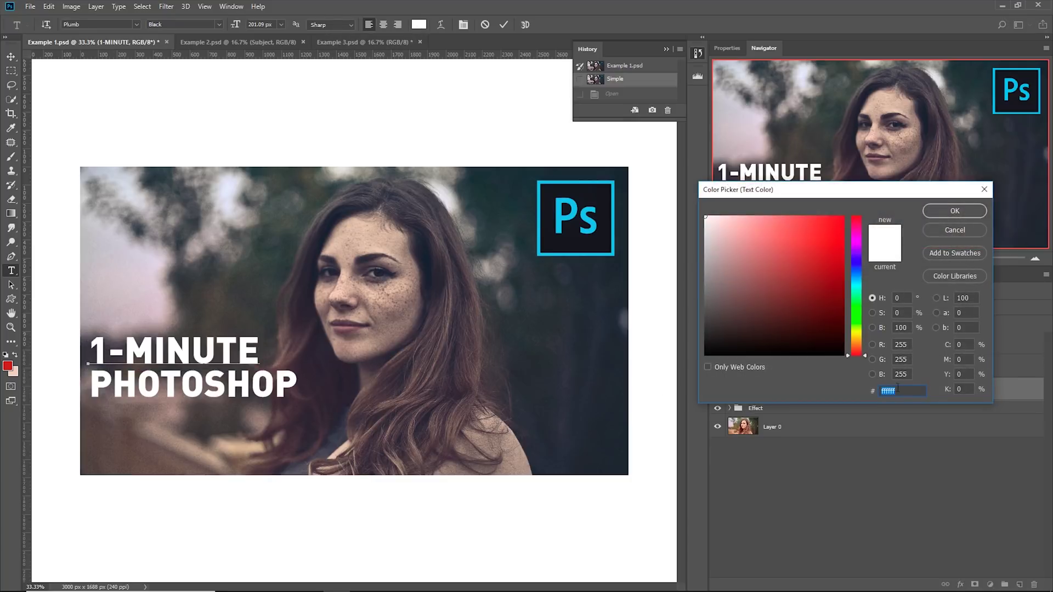
pyautogui.write('cd201f')
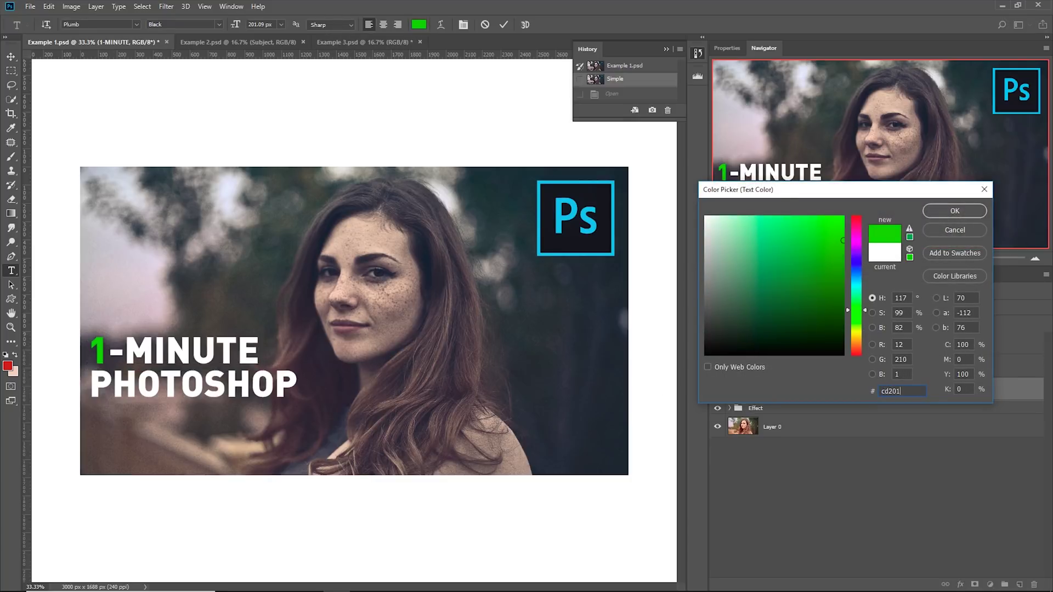
pyautogui.click(955, 211)
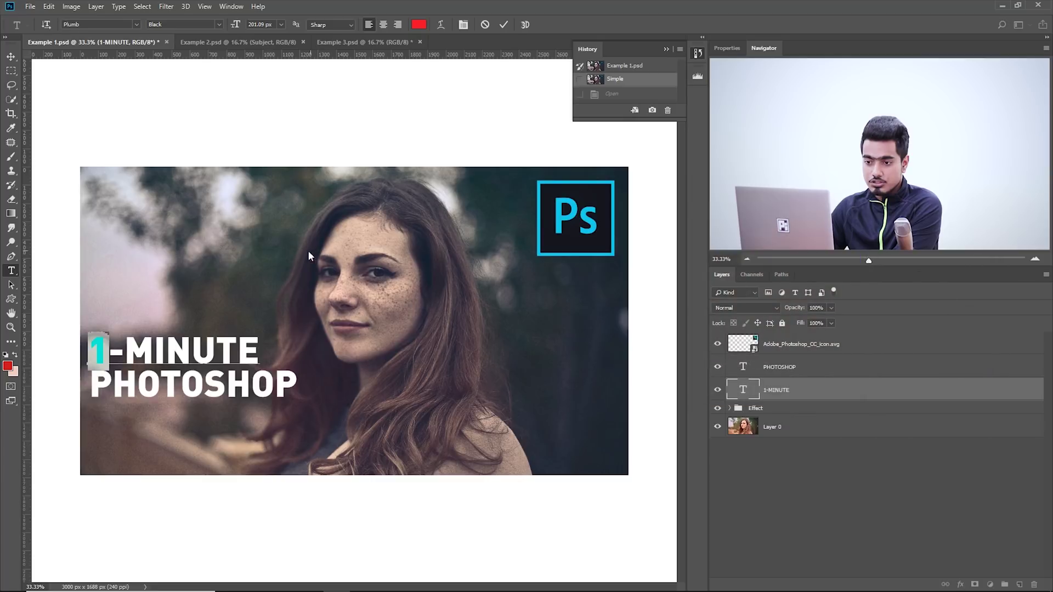
pyautogui.click(11, 56)
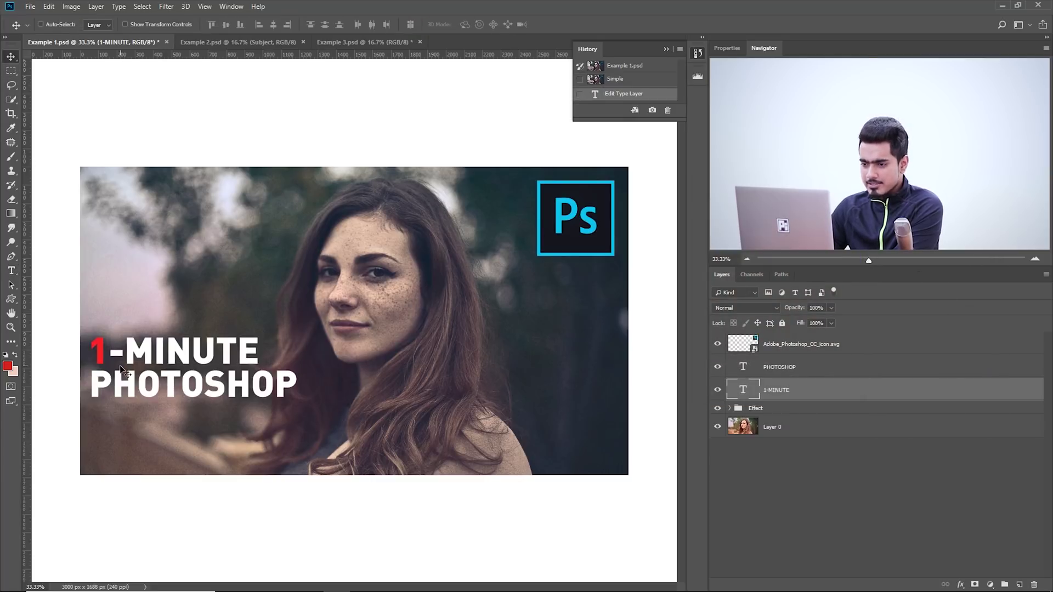
# Scale both title text layers up slightly
pyautogui.keyDown('ctrl'); pyautogui.click(796, 367); pyautogui.keyUp('ctrl')
pyautogui.hotkey('ctrl', 't')
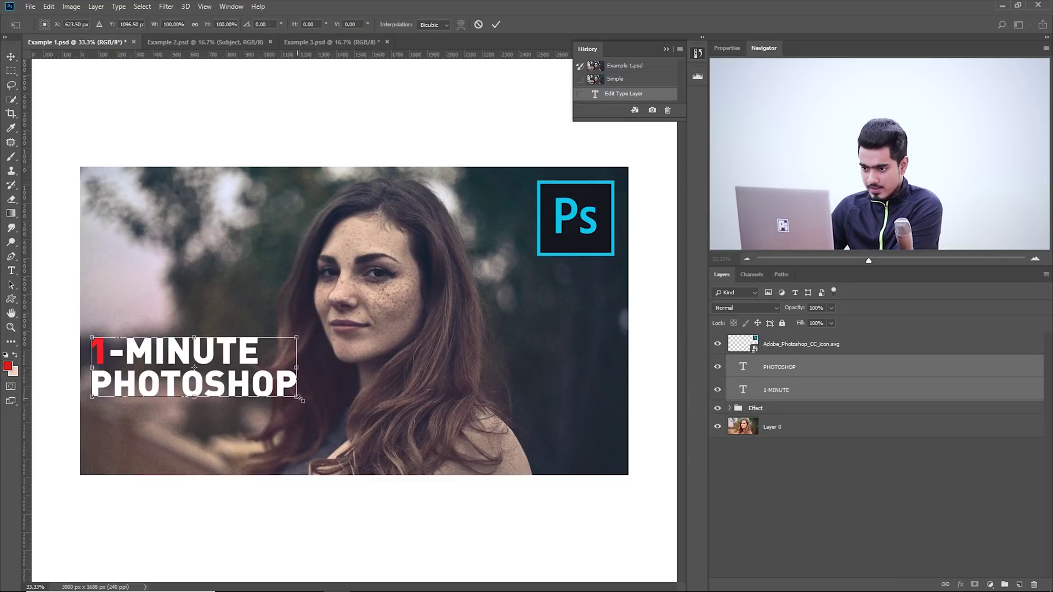
pyautogui.moveTo(297, 401); pyautogui.dragTo(324, 404)
pyautogui.press('Return')
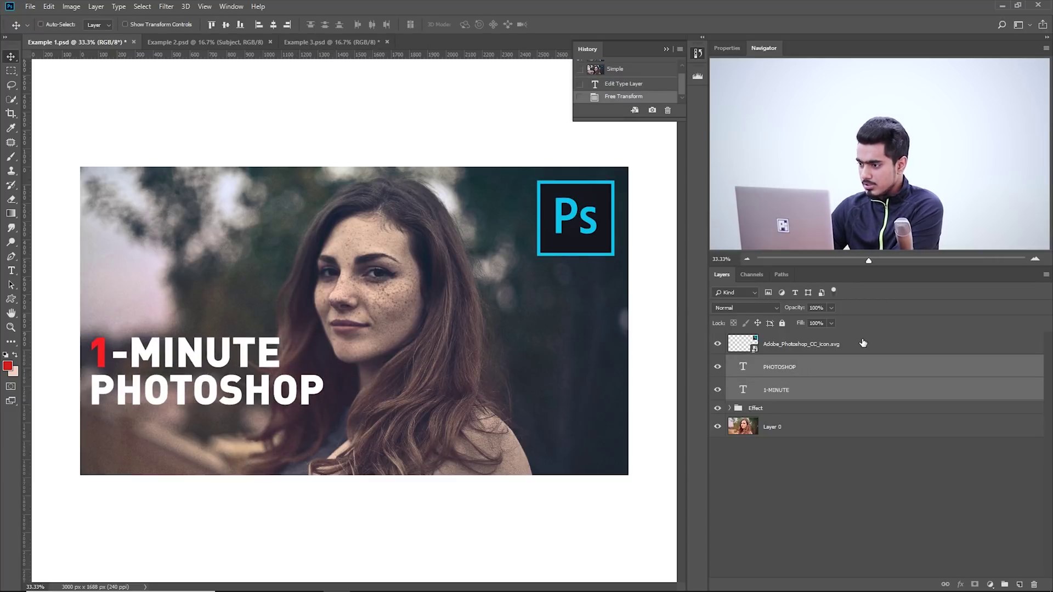
# Scale the Ps logo layer down slightly
pyautogui.hotkey('alt', ']')
pyautogui.hotkey('ctrl', 't')
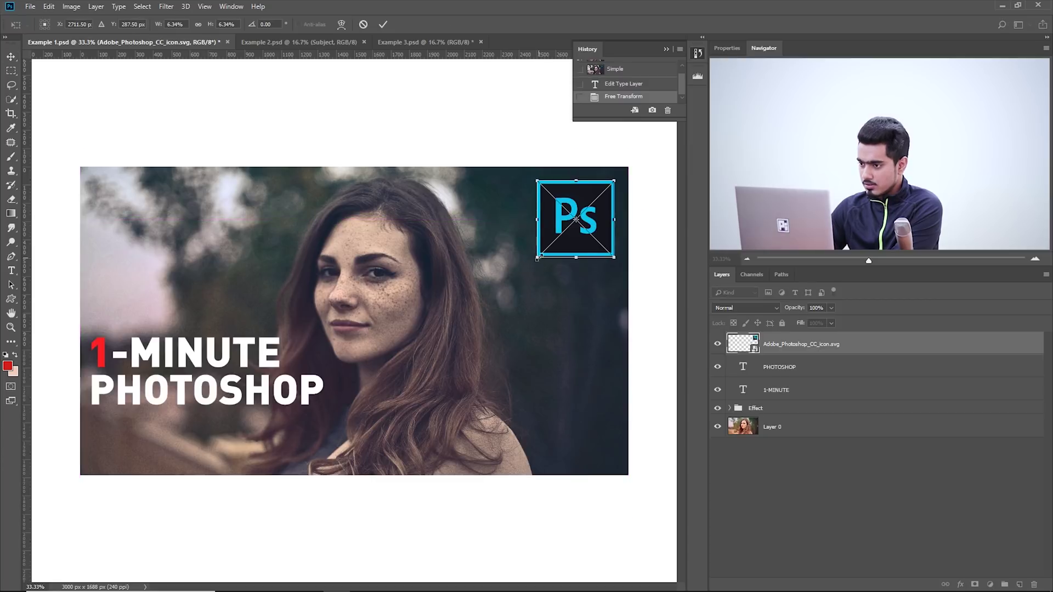
pyautogui.moveTo(537, 255); pyautogui.dragTo(543, 250)
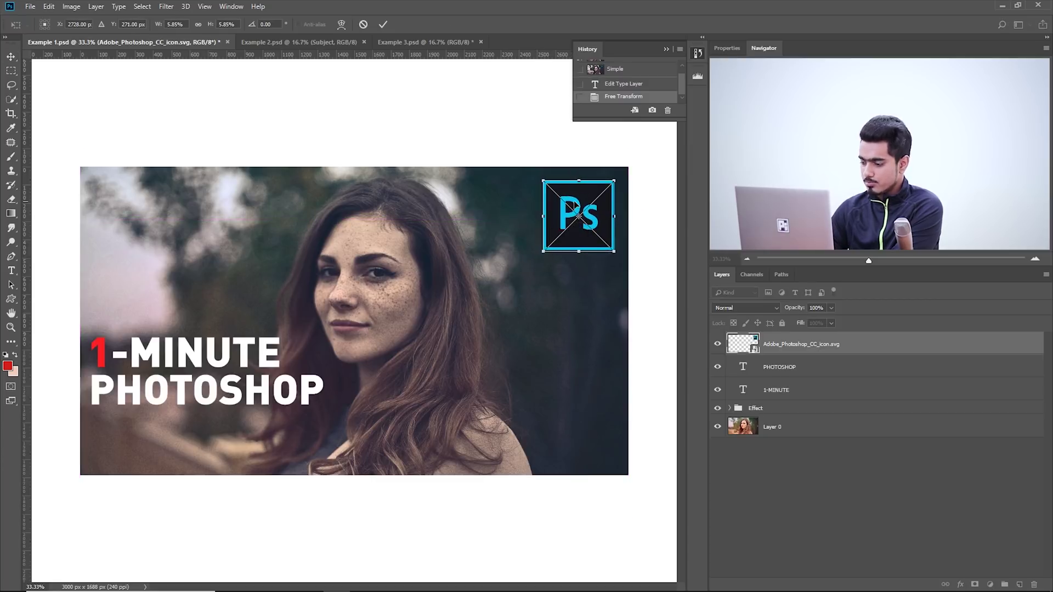
pyautogui.press('Return')
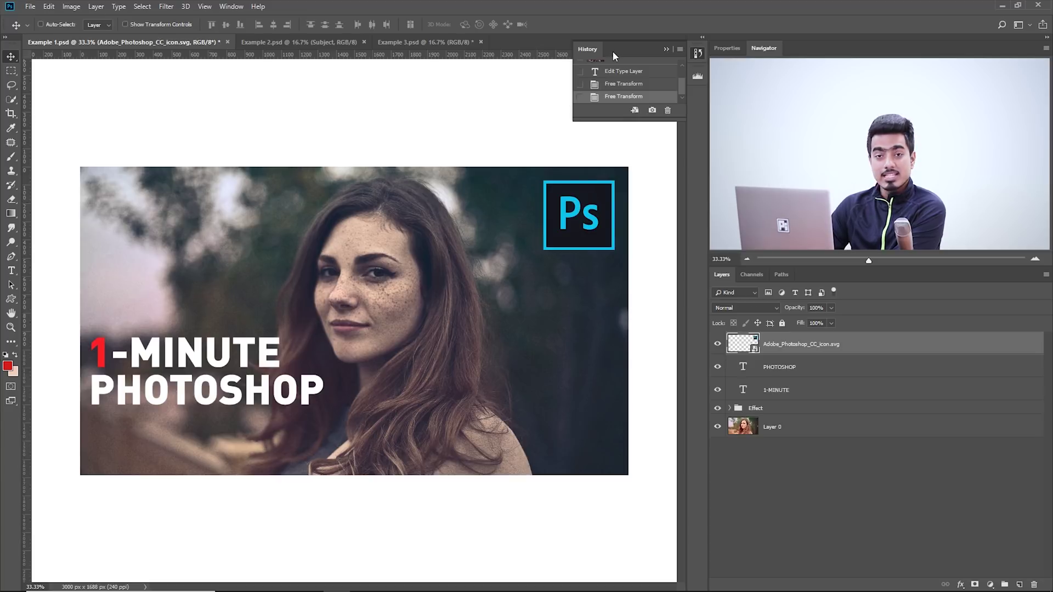
pyautogui.scroll(3, 628, 106)
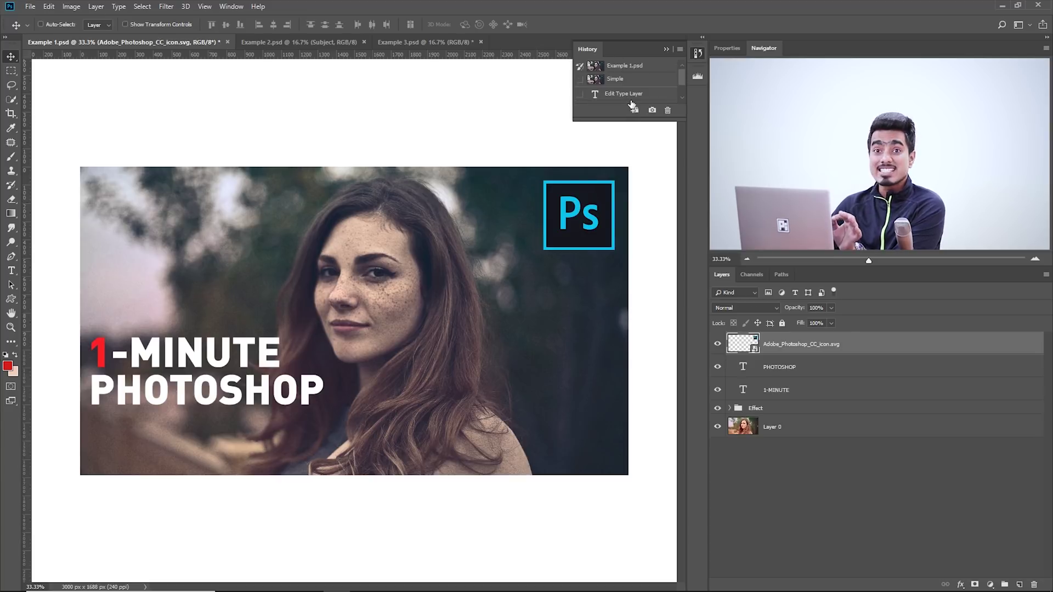
# Take a new History snapshot of the red-1 state and name it 'Red 1'
pyautogui.click(653, 111)
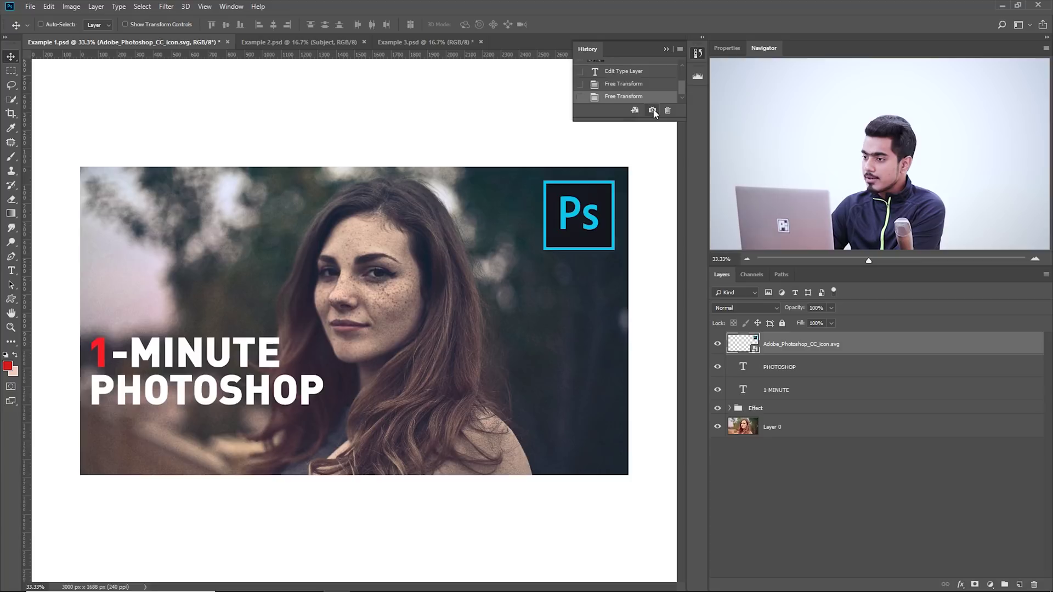
pyautogui.scroll(4, 643, 89)
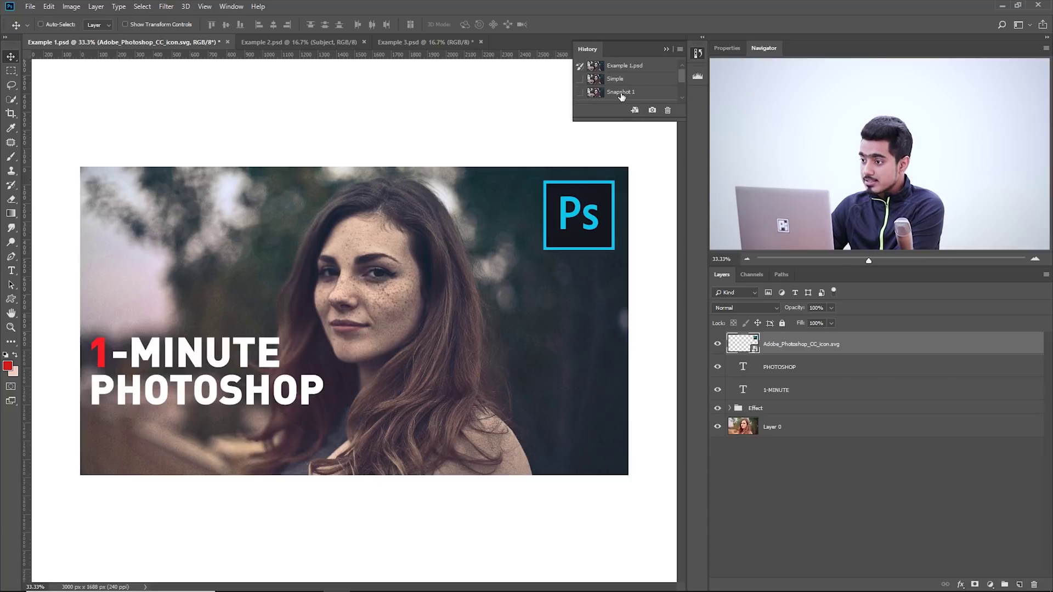
pyautogui.doubleClick(619, 92)
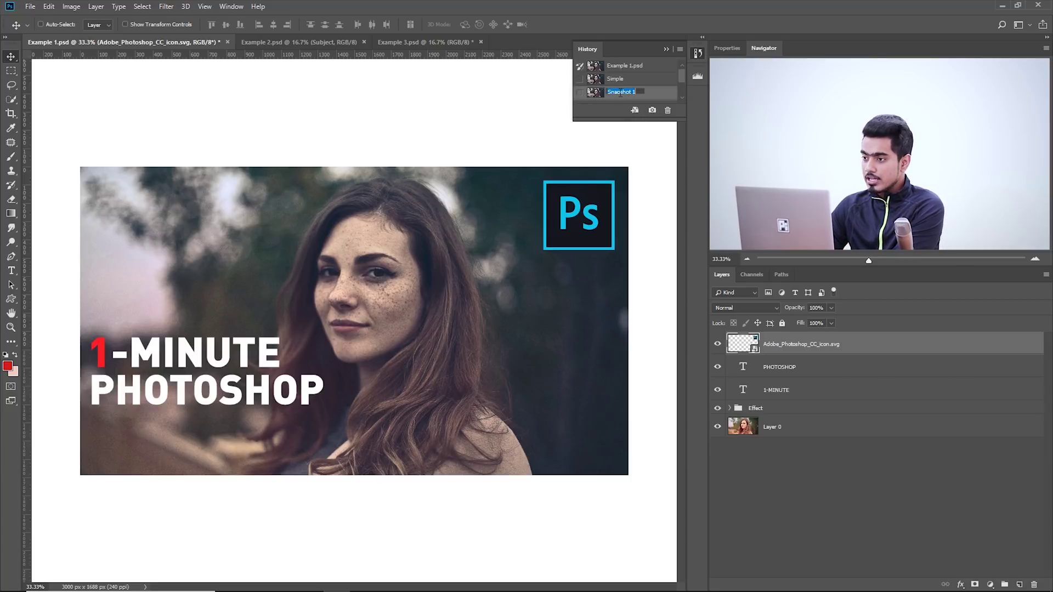
pyautogui.write('Red')
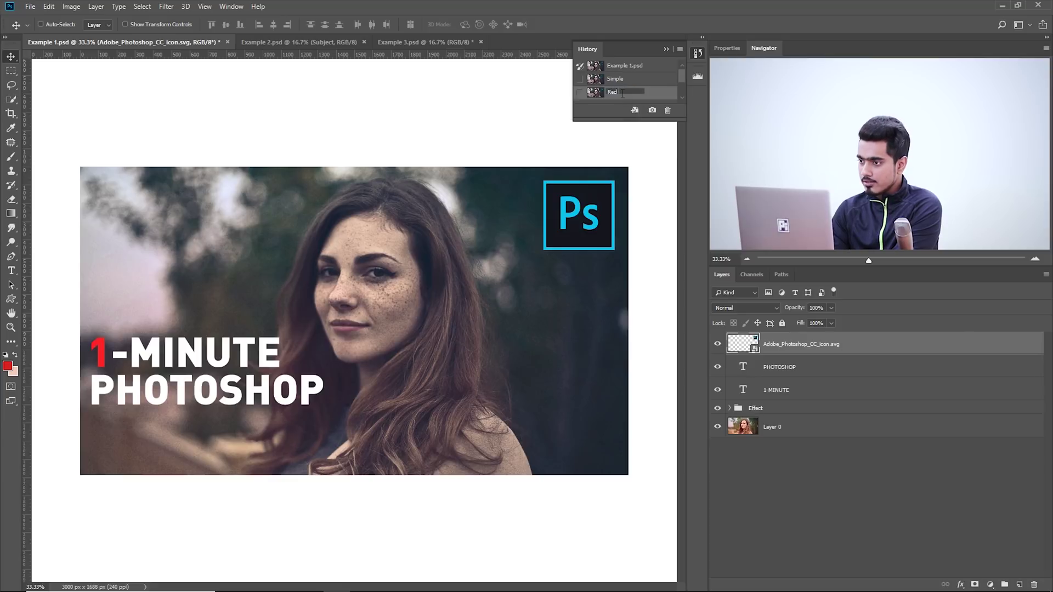
pyautogui.write(' 1')
pyautogui.press('Return')
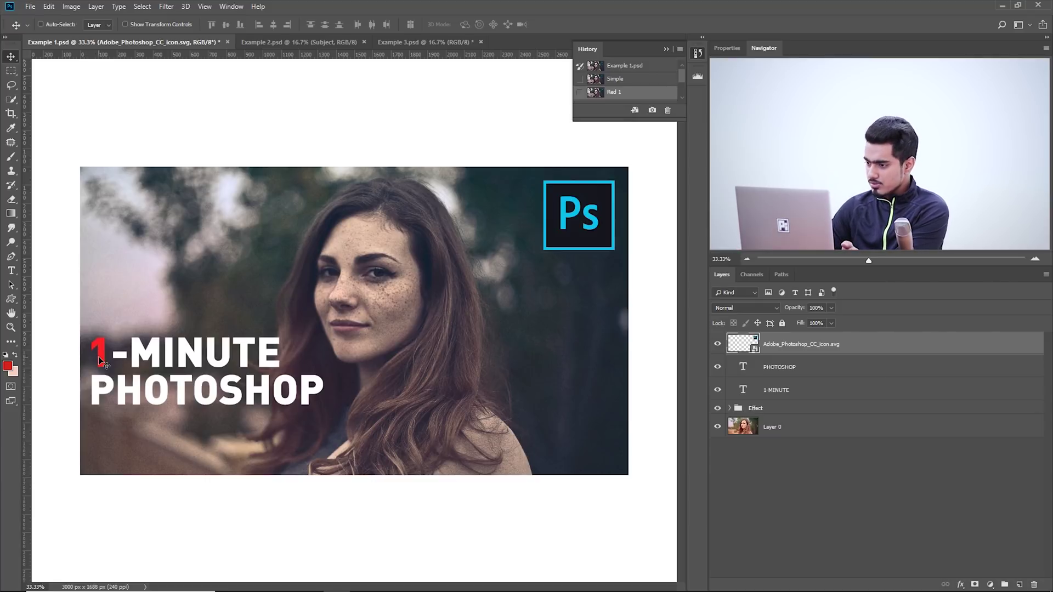
# Draw a black rectangle band behind the title and mask it with a gradient fading right
pyautogui.click(889, 411)
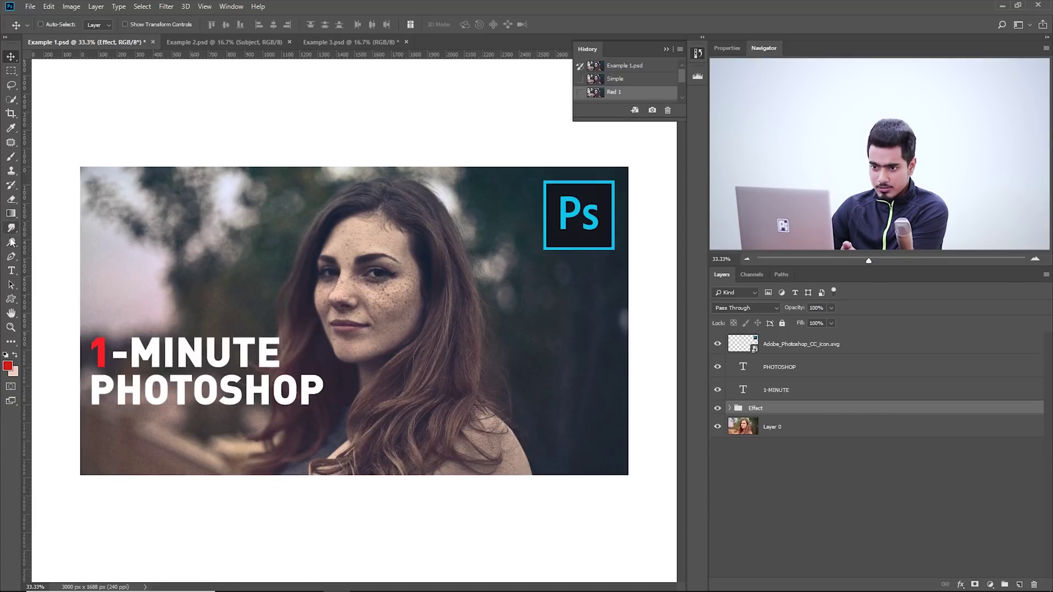
pyautogui.moveTo(11, 299); pyautogui.dragTo(641, 415)
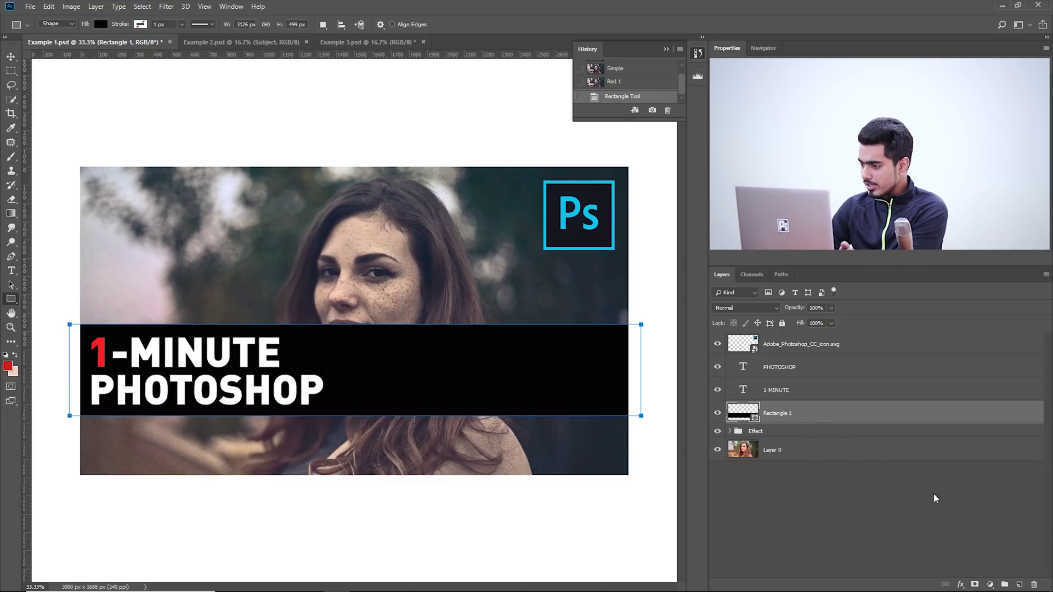
pyautogui.click(977, 585)
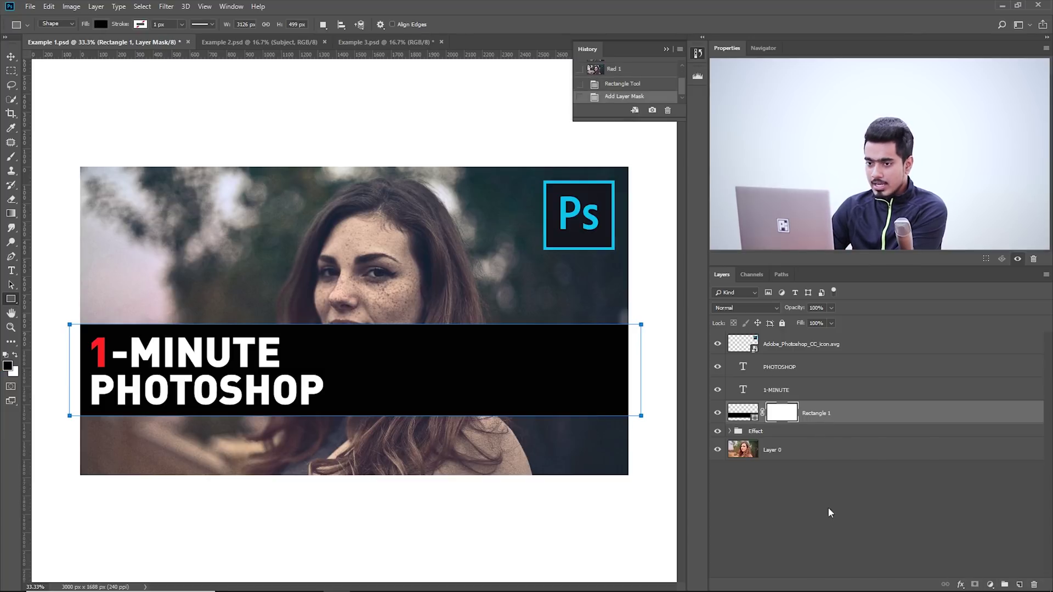
pyautogui.click(9, 213)
pyautogui.moveTo(391, 366); pyautogui.dragTo(263, 364)
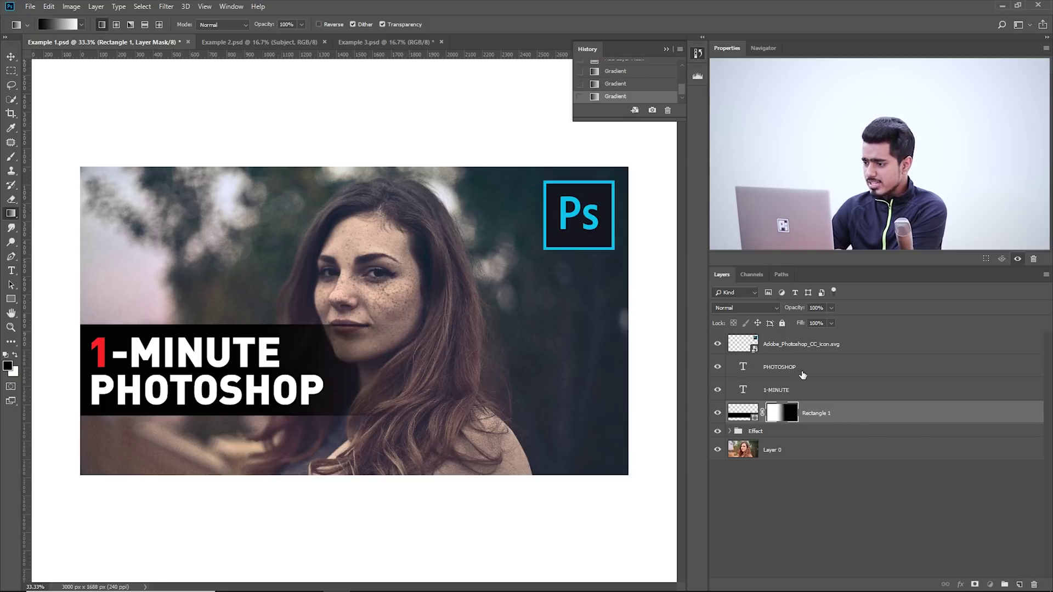
# Shrink the title slightly, nudging it left, and set the black band to 34% opacity
pyautogui.click(802, 386)
pyautogui.keyDown('shift'); pyautogui.click(801, 368); pyautogui.keyUp('shift')
pyautogui.hotkey('ctrl', 't')
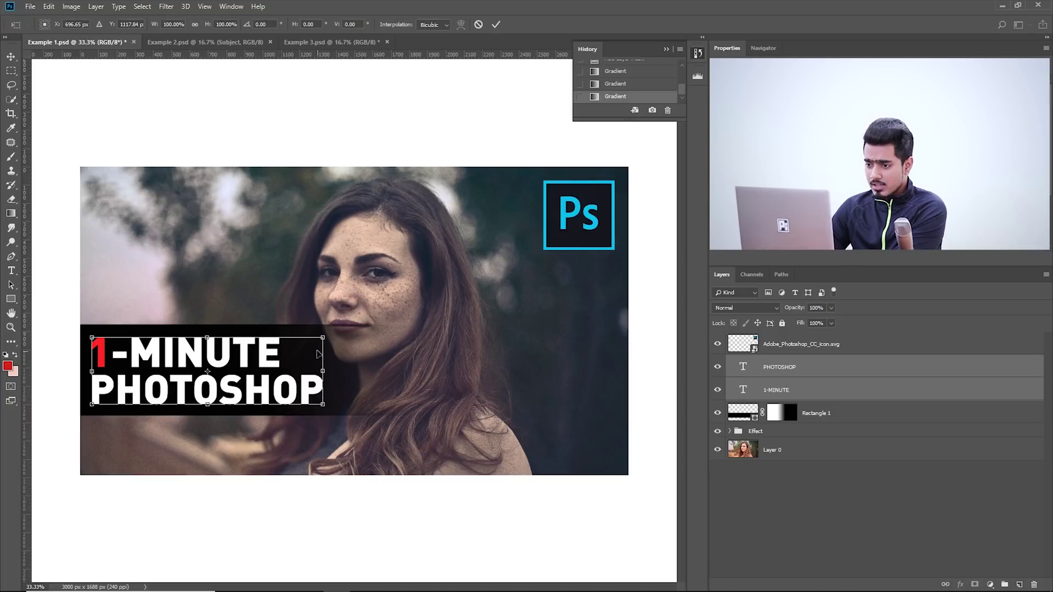
pyautogui.moveTo(323, 405); pyautogui.dragTo(286, 382)
pyautogui.press('Return')
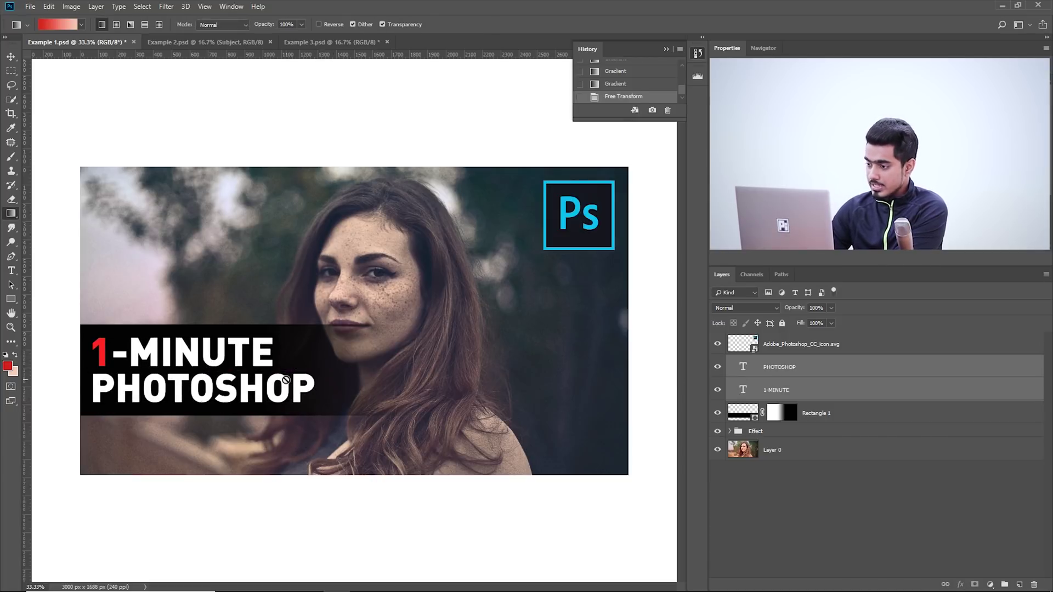
pyautogui.click(826, 414)
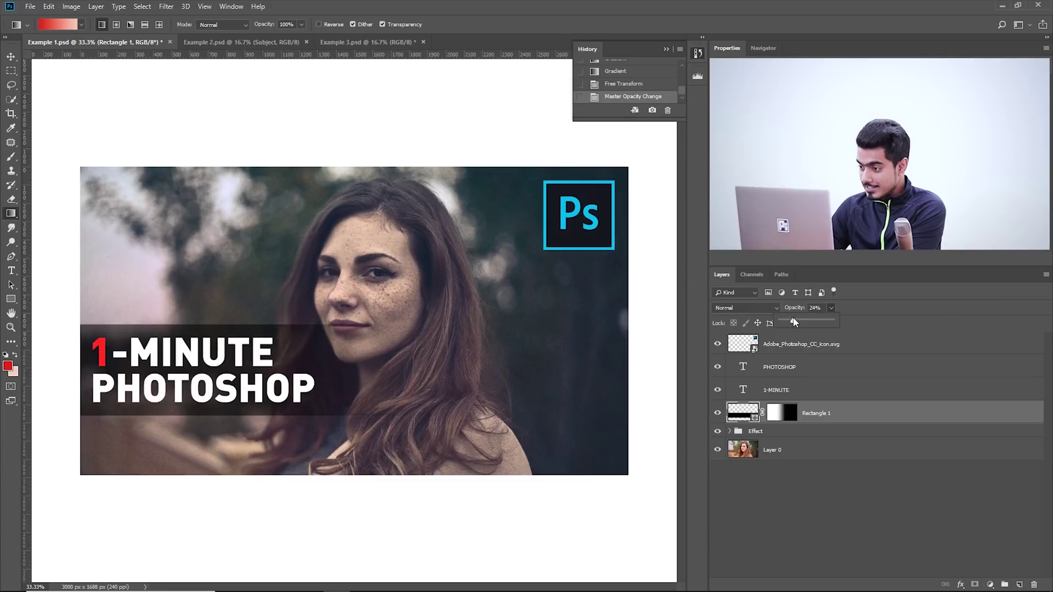
pyautogui.moveTo(811, 323); pyautogui.dragTo(798, 321)
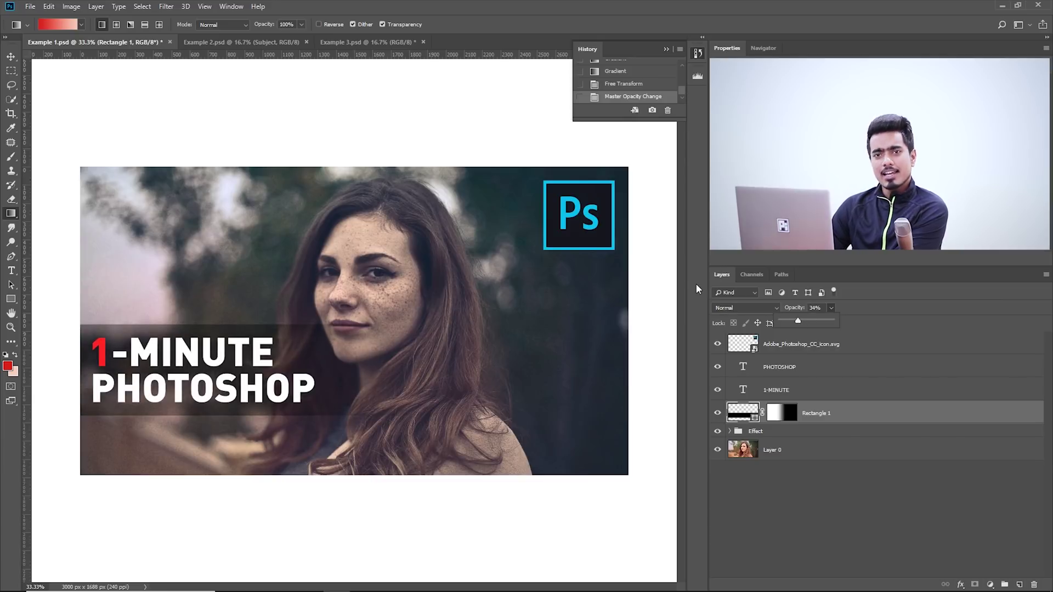
# Take a new History snapshot of the dark-band version and name it 'Black BG'
pyautogui.click(655, 119)
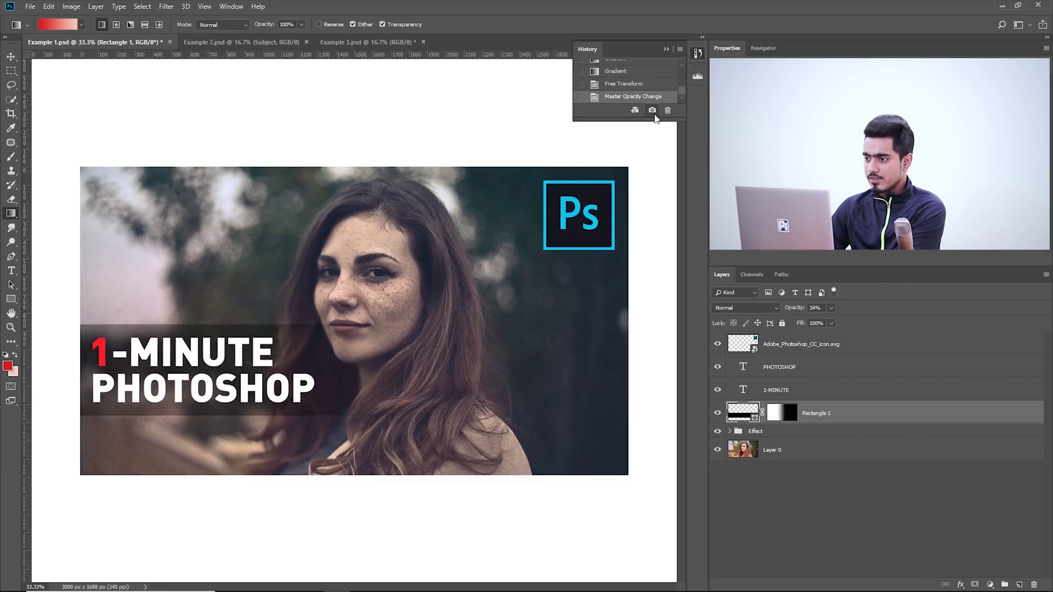
pyautogui.click(652, 110)
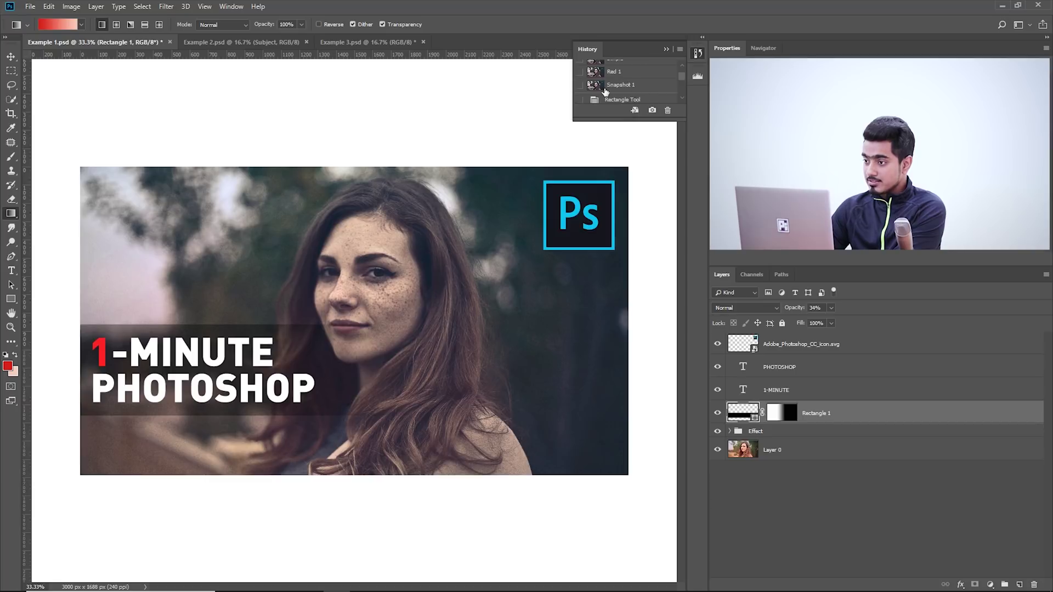
pyautogui.scroll(1, 614, 96)
pyautogui.doubleClick(622, 98)
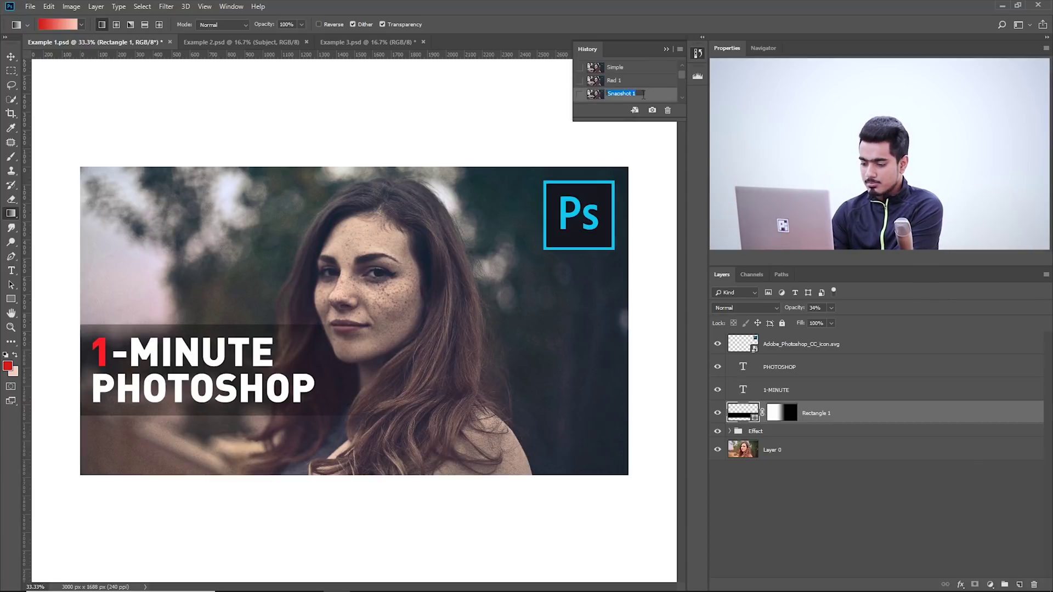
pyautogui.write('Black BG')
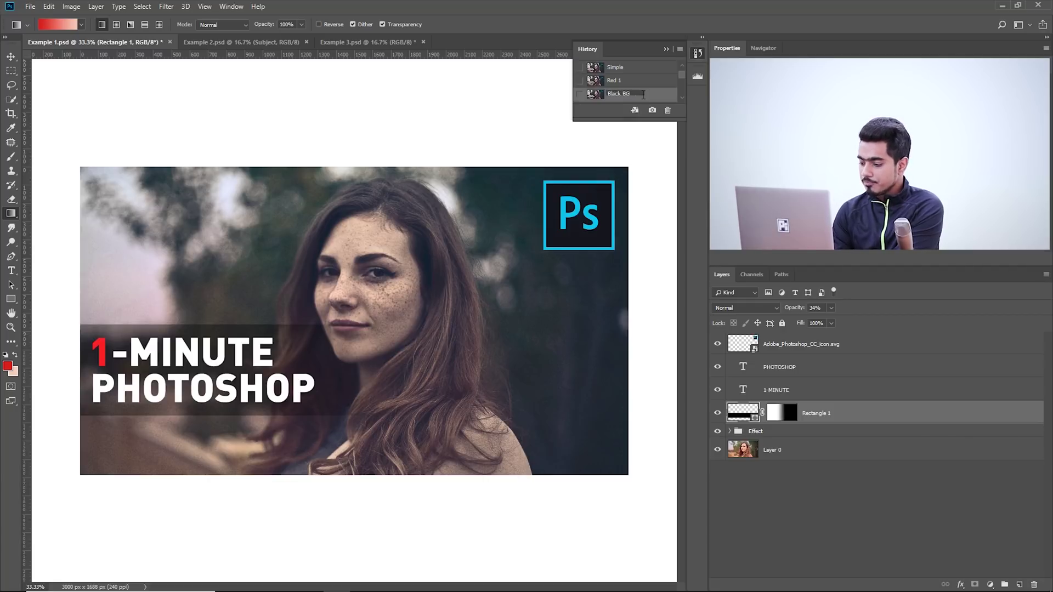
pyautogui.press('Return')
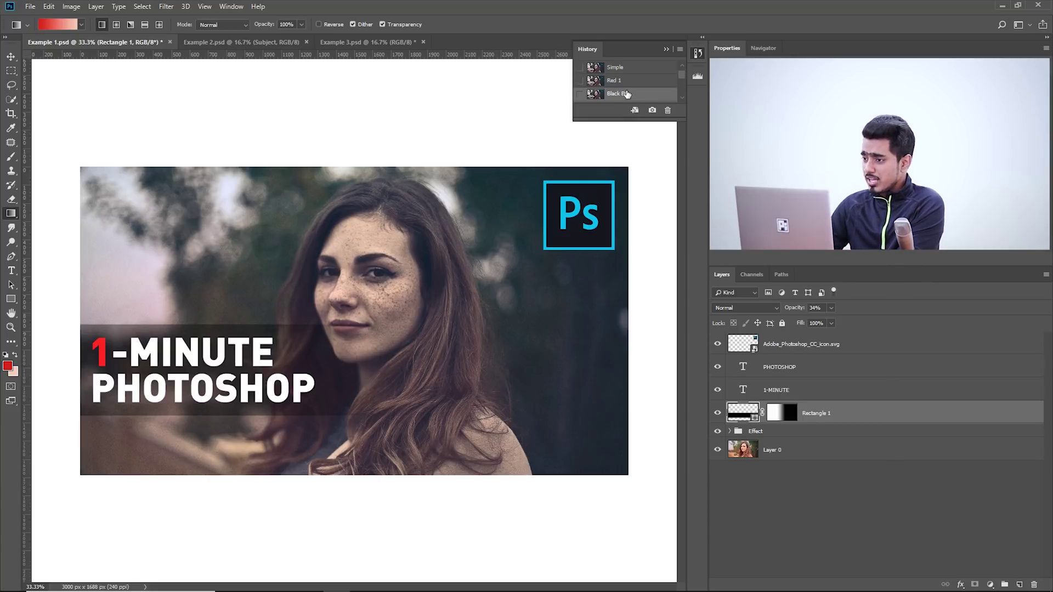
pyautogui.scroll(1, 626, 95)
# Step through the Simple, Red 1 and Black BG snapshots, enlarging the History list
pyautogui.doubleClick(620, 79)
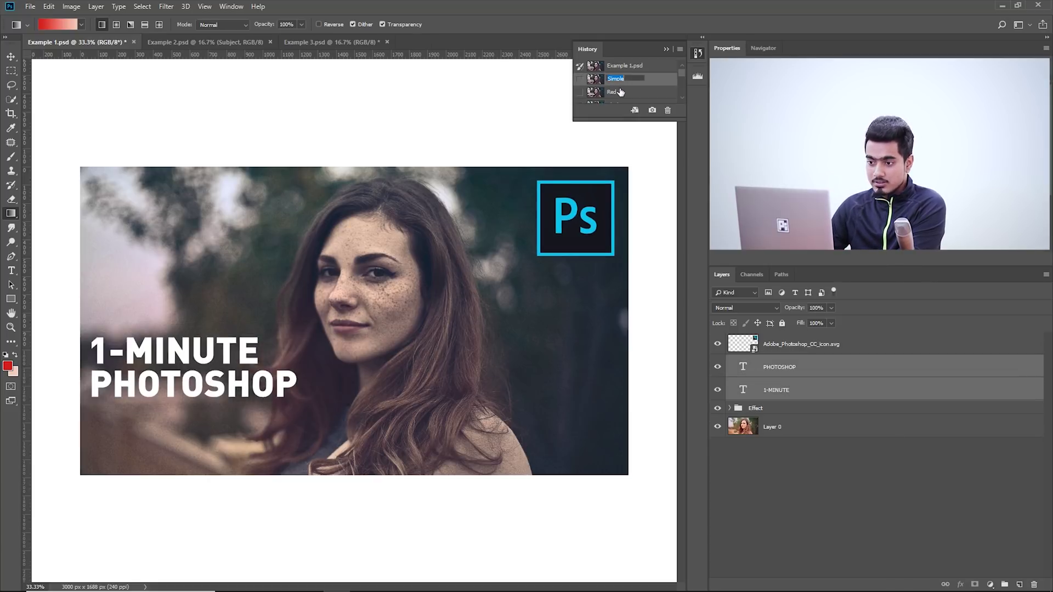
pyautogui.click(637, 96)
pyautogui.scroll(-1, 637, 97)
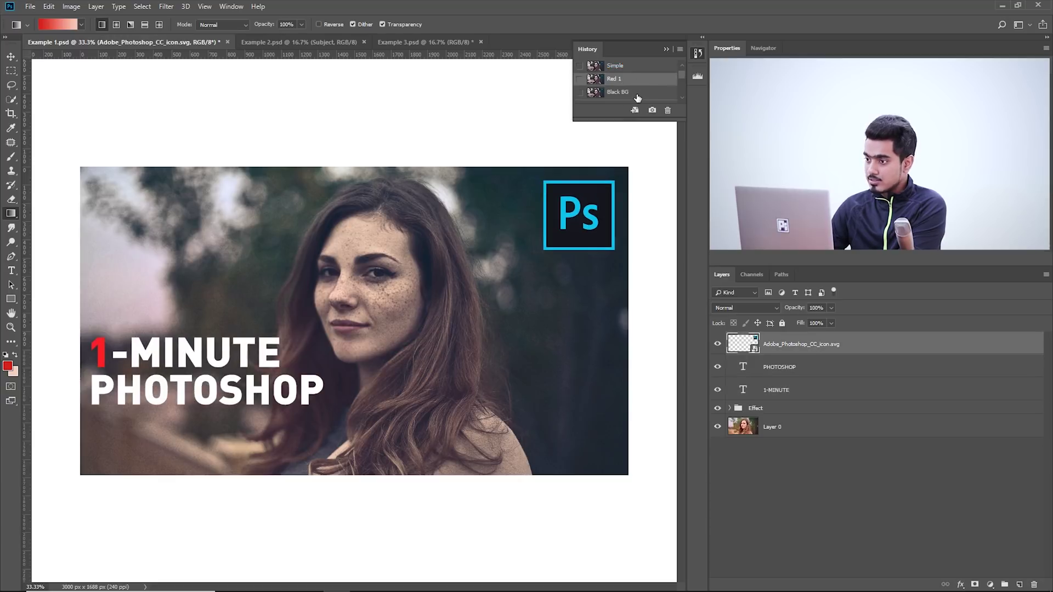
pyautogui.click(638, 93)
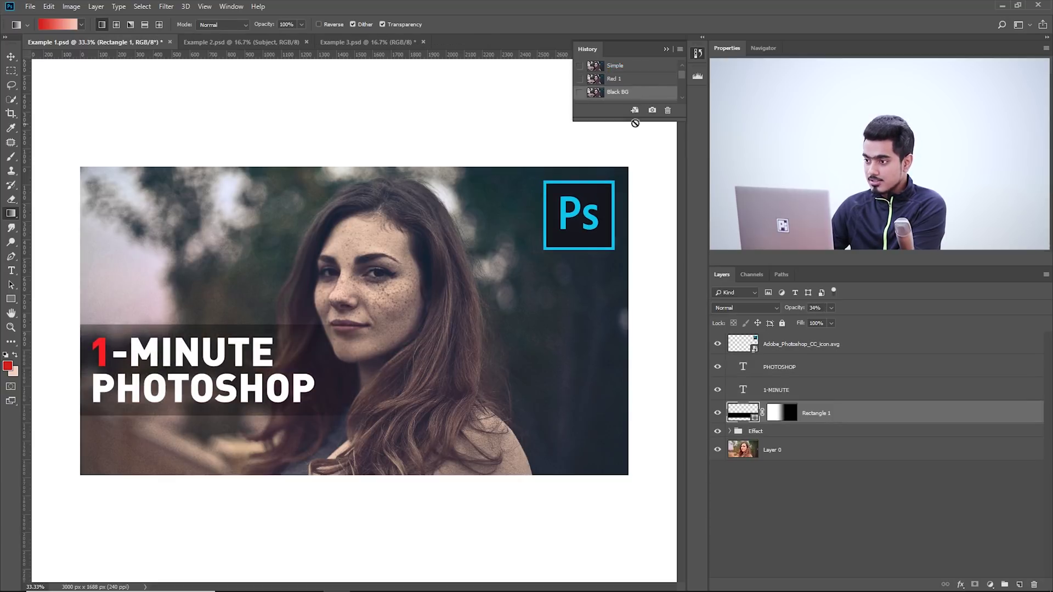
pyautogui.moveTo(635, 123); pyautogui.dragTo(635, 268)
pyautogui.click(634, 88)
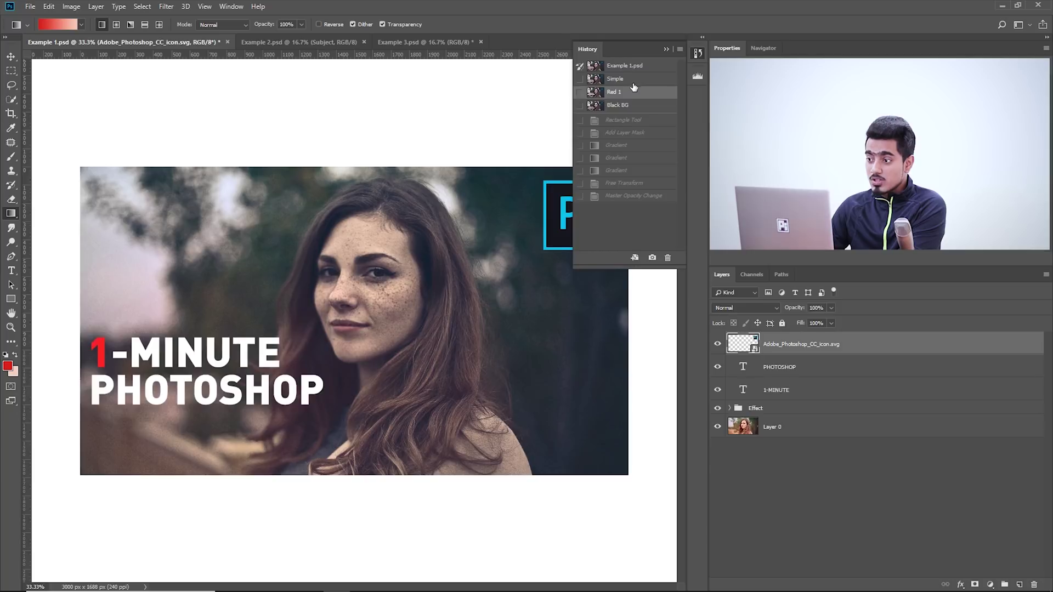
pyautogui.click(633, 79)
pyautogui.click(635, 93)
pyautogui.click(639, 106)
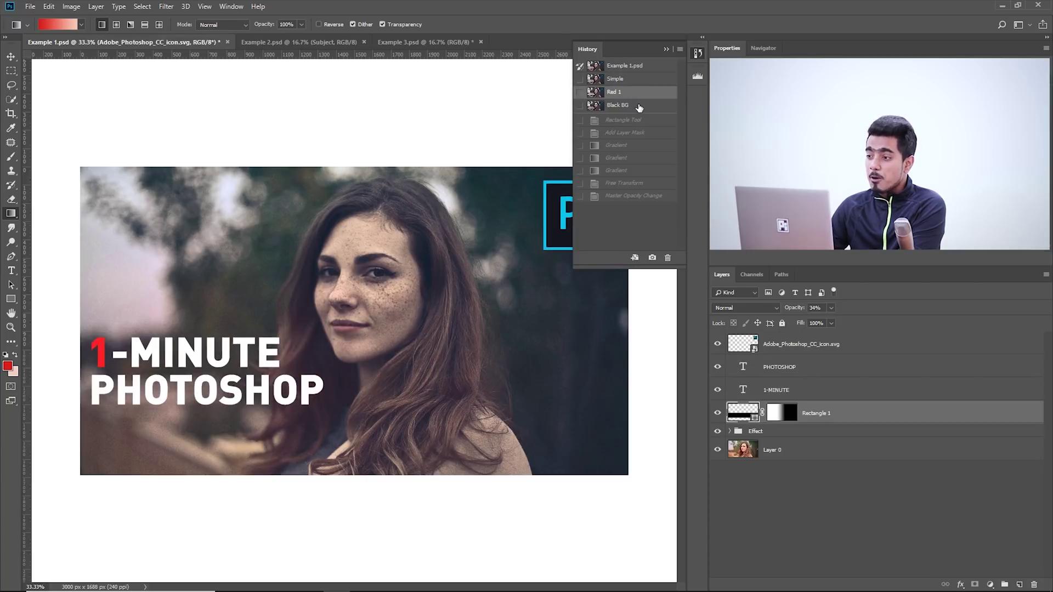
# Float the History panel and compare the snapshots again, ending on Black BG
pyautogui.moveTo(588, 49); pyautogui.dragTo(516, 348)
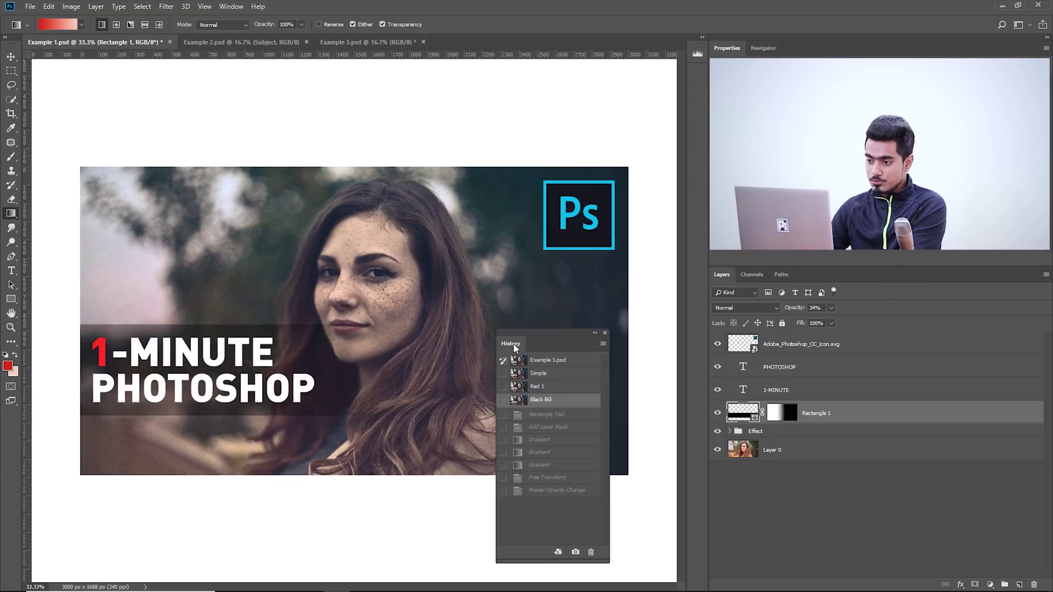
pyautogui.click(574, 386)
pyautogui.click(567, 375)
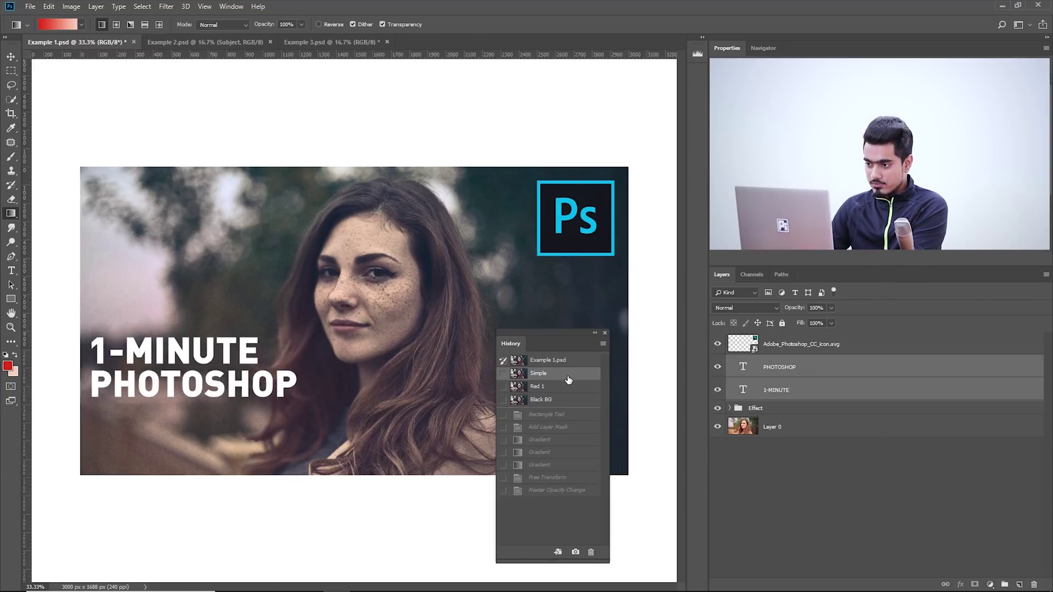
pyautogui.click(567, 402)
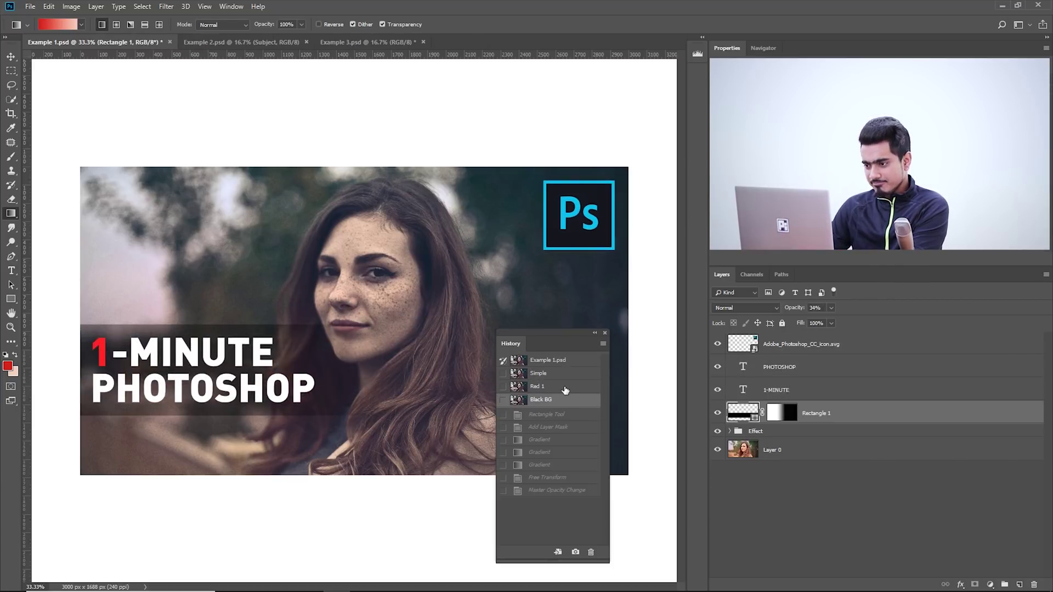
pyautogui.click(565, 387)
pyautogui.hotkey('ctrl', 'z')
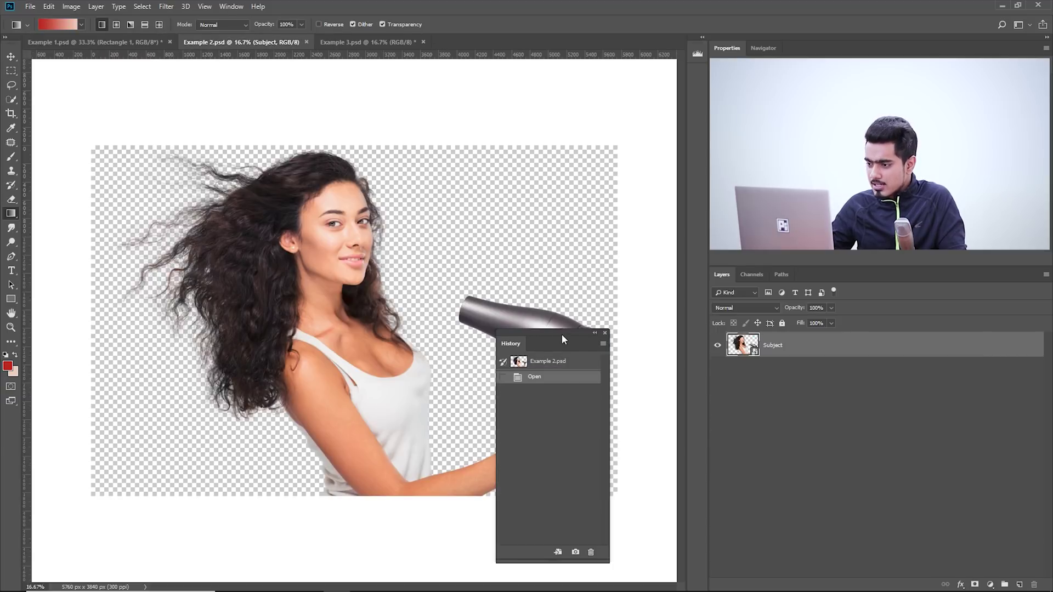
# In Example 2.psd, add a bright cyan Solid Color fill layer below the Subject layer
pyautogui.moveTo(512, 336); pyautogui.dragTo(686, 91)
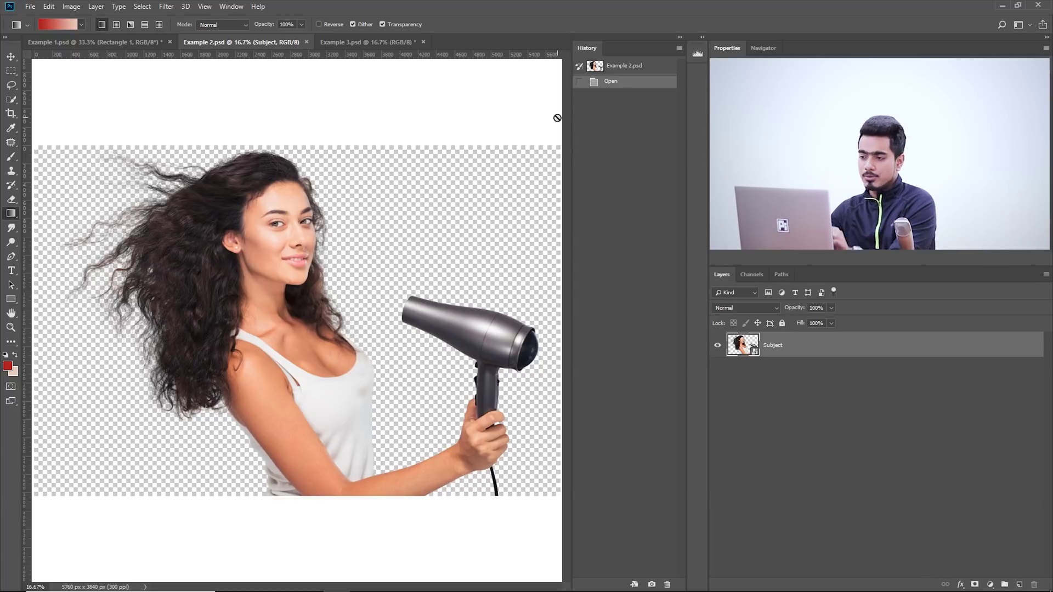
pyautogui.click(990, 585)
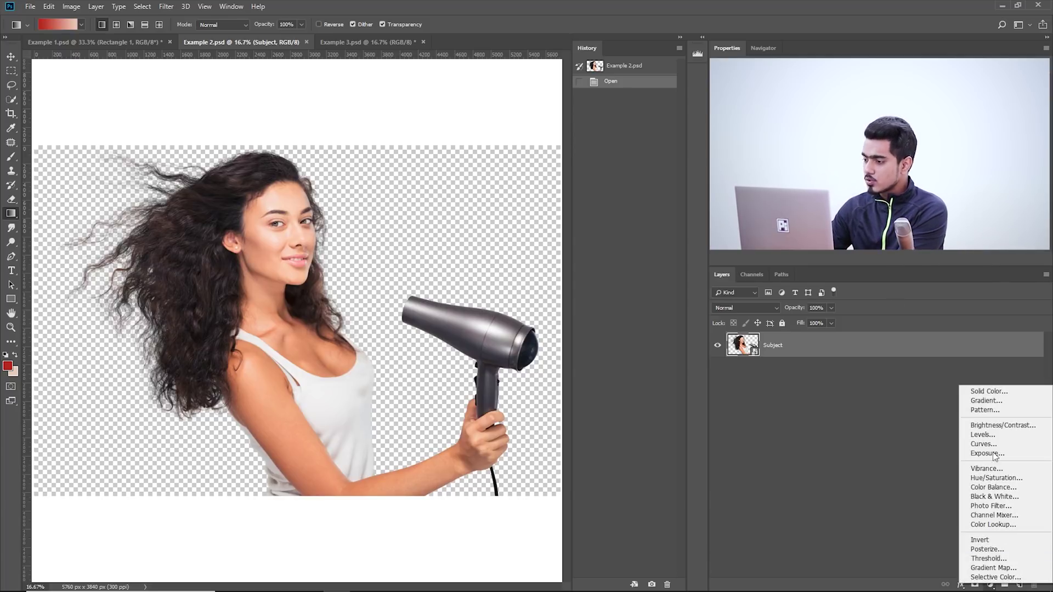
pyautogui.click(982, 397)
pyautogui.click(859, 291)
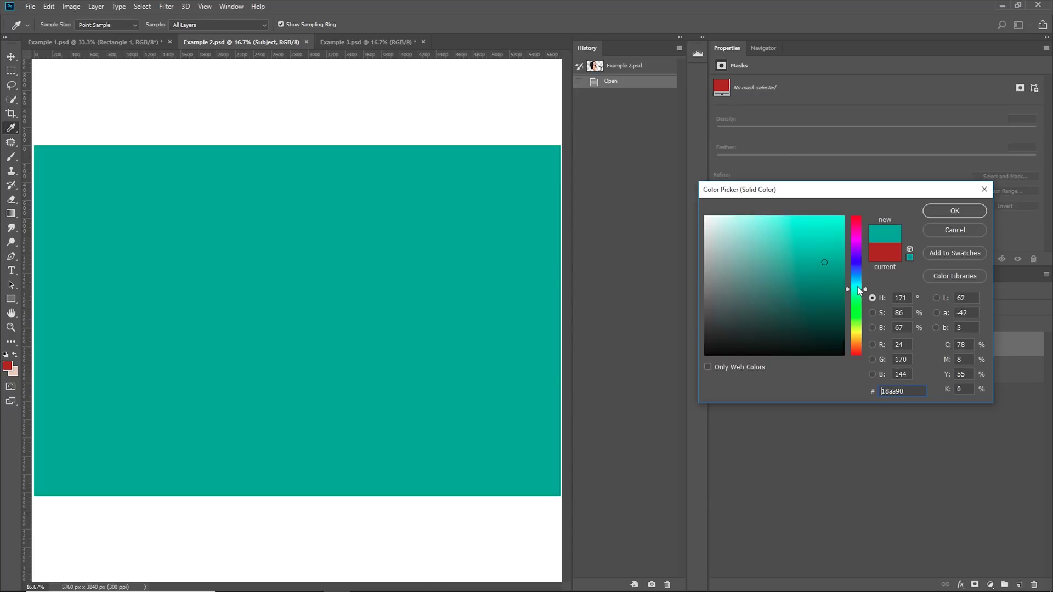
pyautogui.click(836, 221)
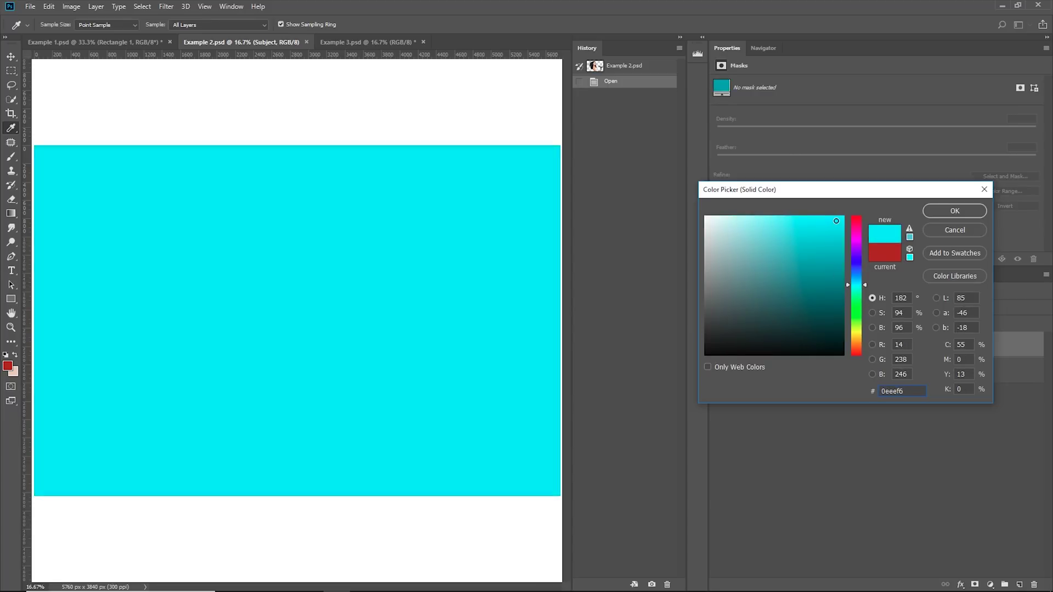
pyautogui.click(941, 216)
pyautogui.moveTo(894, 360); pyautogui.dragTo(893, 393)
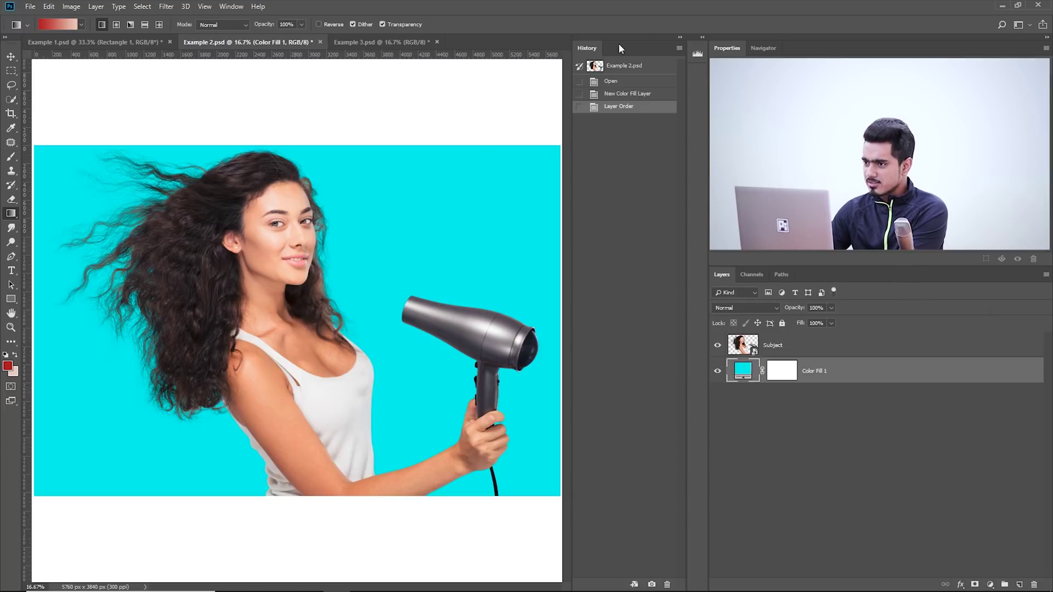
# Save the cyan-background version as a History snapshot, then delete Color Fill 1
pyautogui.moveTo(621, 49); pyautogui.dragTo(588, 58)
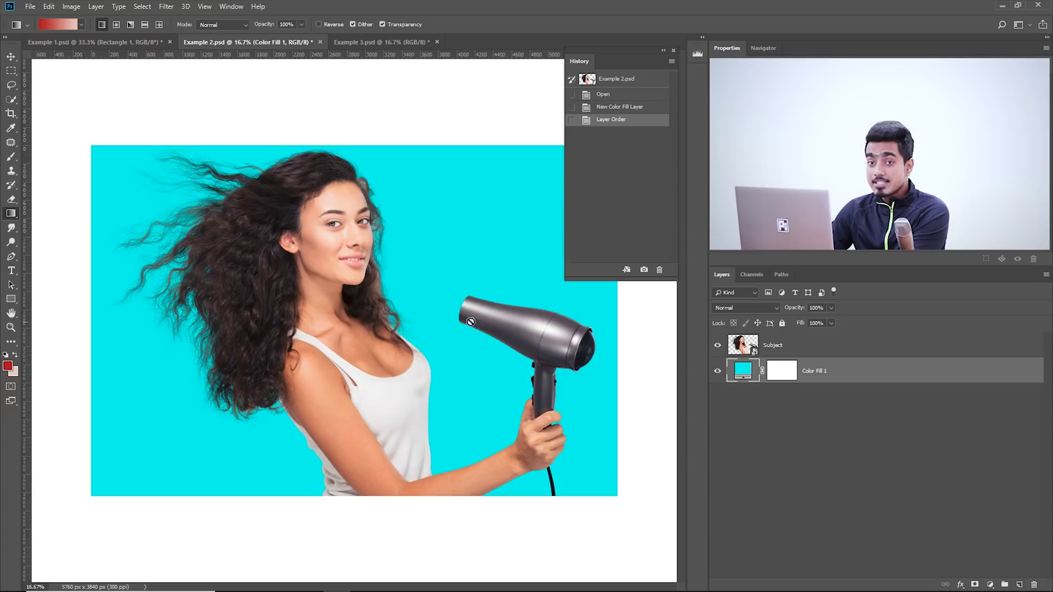
pyautogui.click(644, 270)
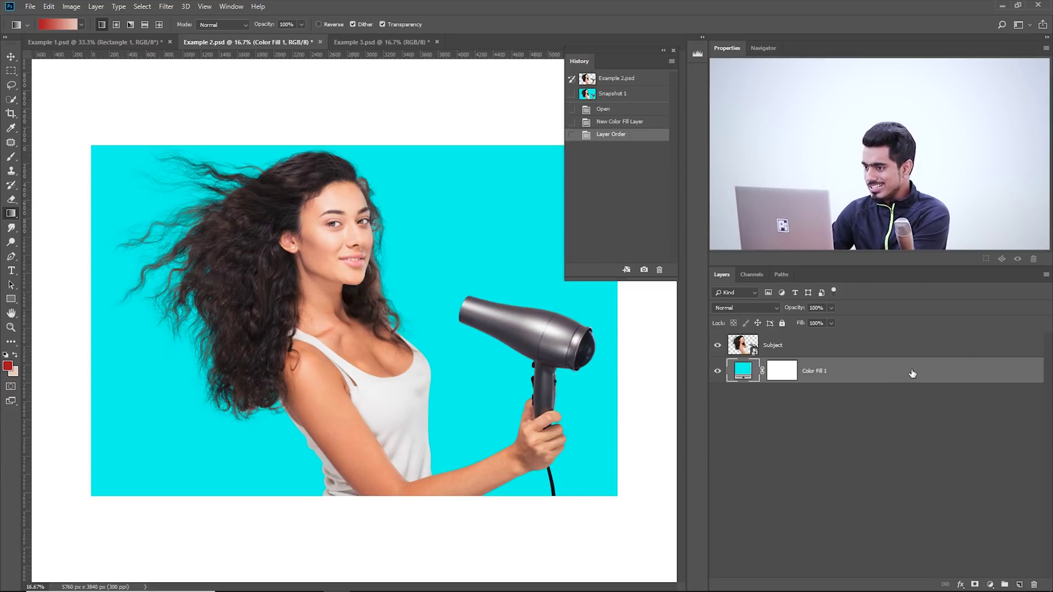
pyautogui.moveTo(913, 374); pyautogui.dragTo(1034, 585)
# Add a Gradient Fill layer using a dark grey to white gradient
pyautogui.click(990, 584)
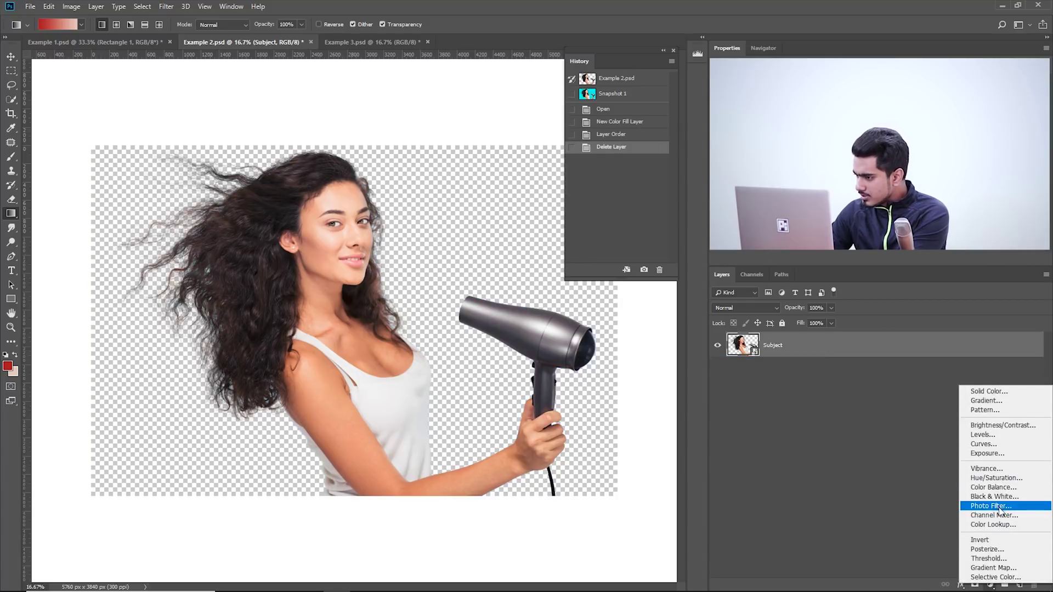
pyautogui.click(985, 400)
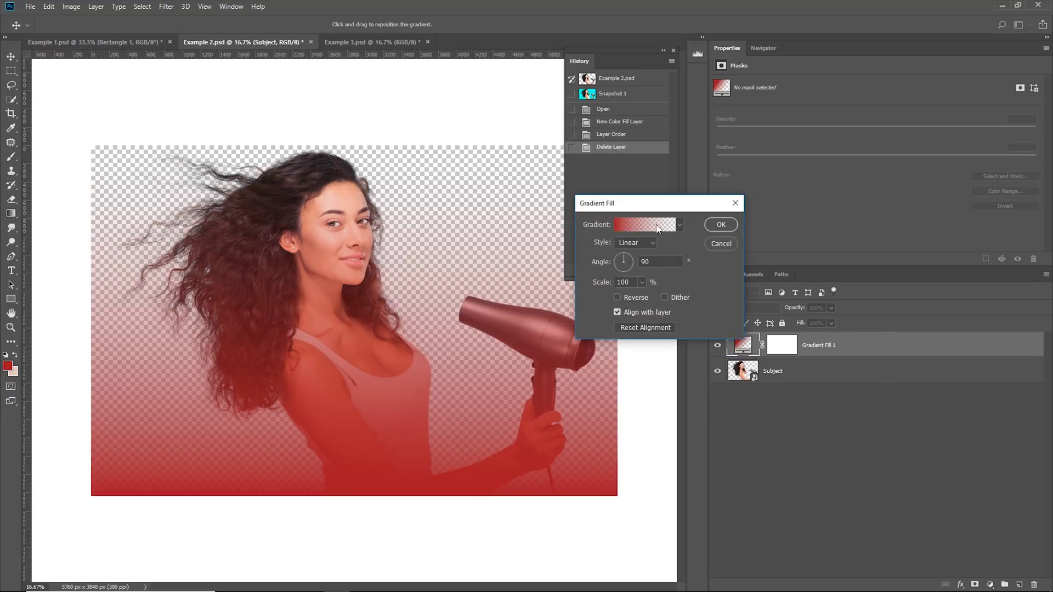
pyautogui.click(658, 226)
pyautogui.click(759, 207)
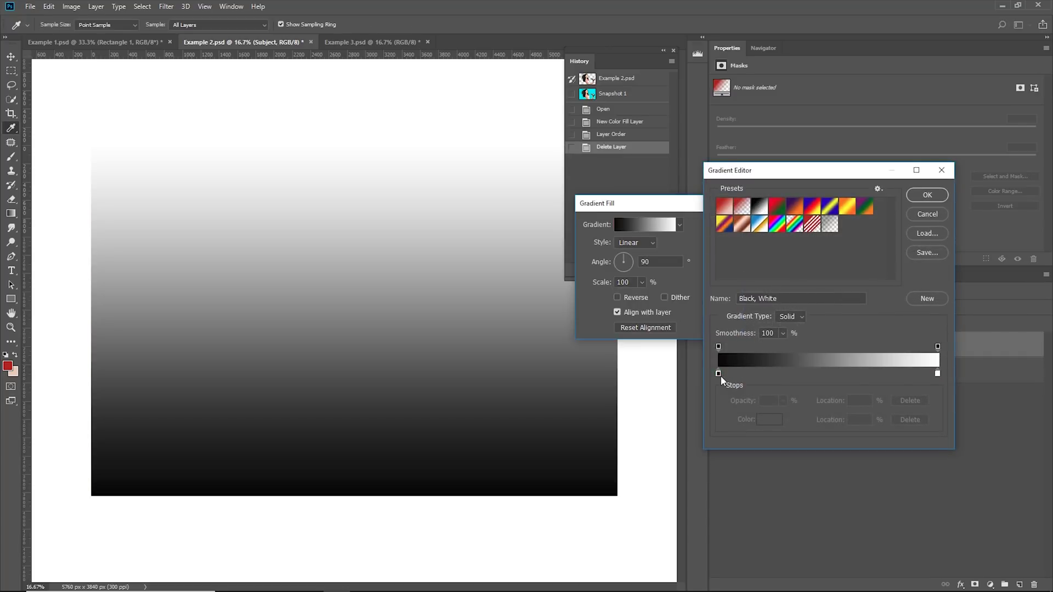
pyautogui.doubleClick(718, 374)
pyautogui.click(704, 309)
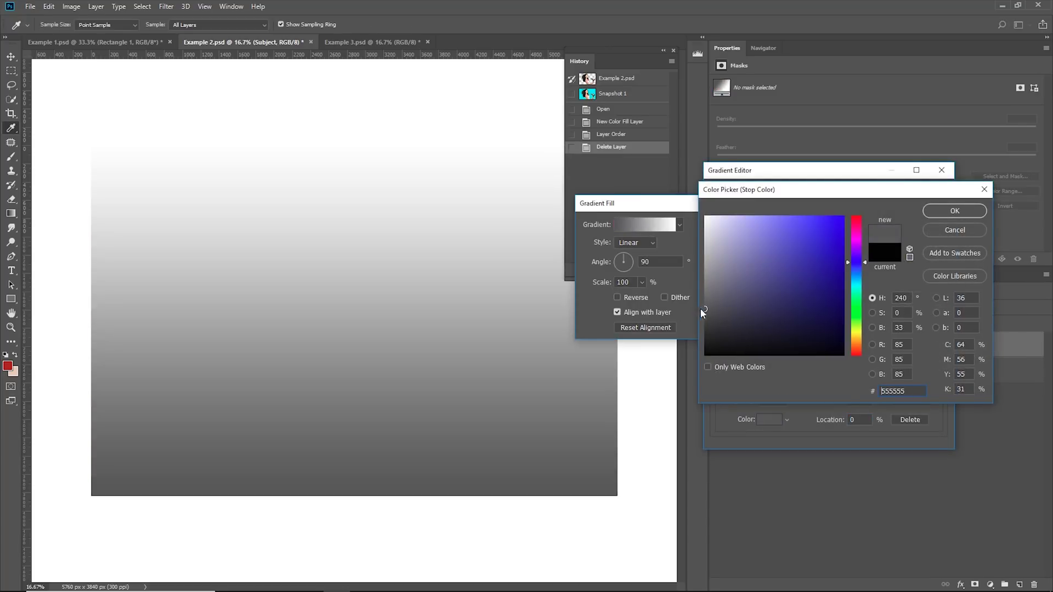
pyautogui.click(704, 326)
pyautogui.click(936, 215)
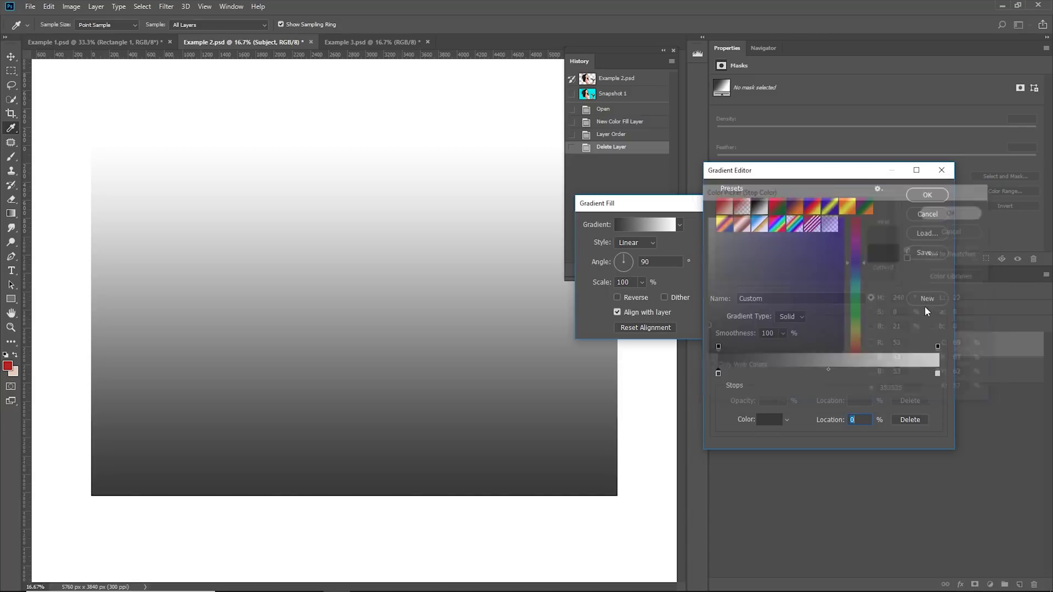
pyautogui.click(924, 196)
# Make the gradient radial, reversed, at 418% scale, and place it below Subject
pyautogui.click(637, 242)
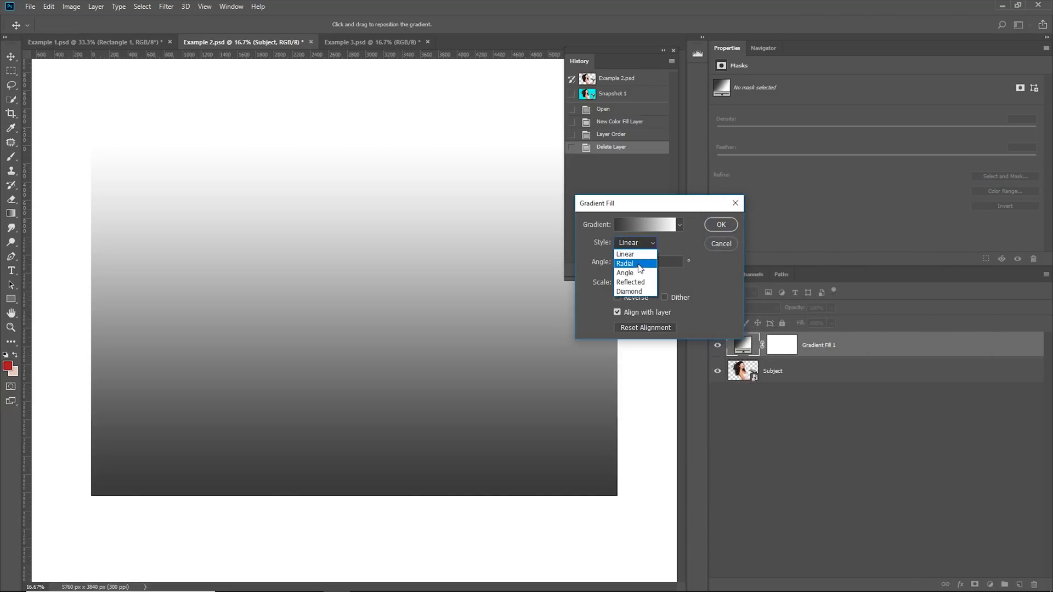
pyautogui.click(639, 263)
pyautogui.click(617, 298)
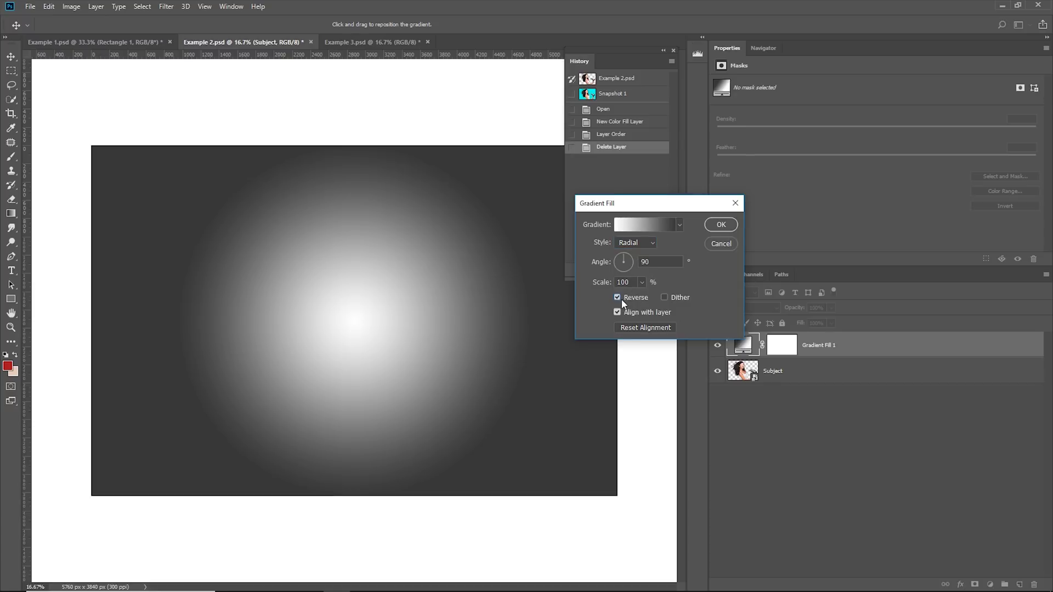
pyautogui.moveTo(652, 295); pyautogui.dragTo(657, 297)
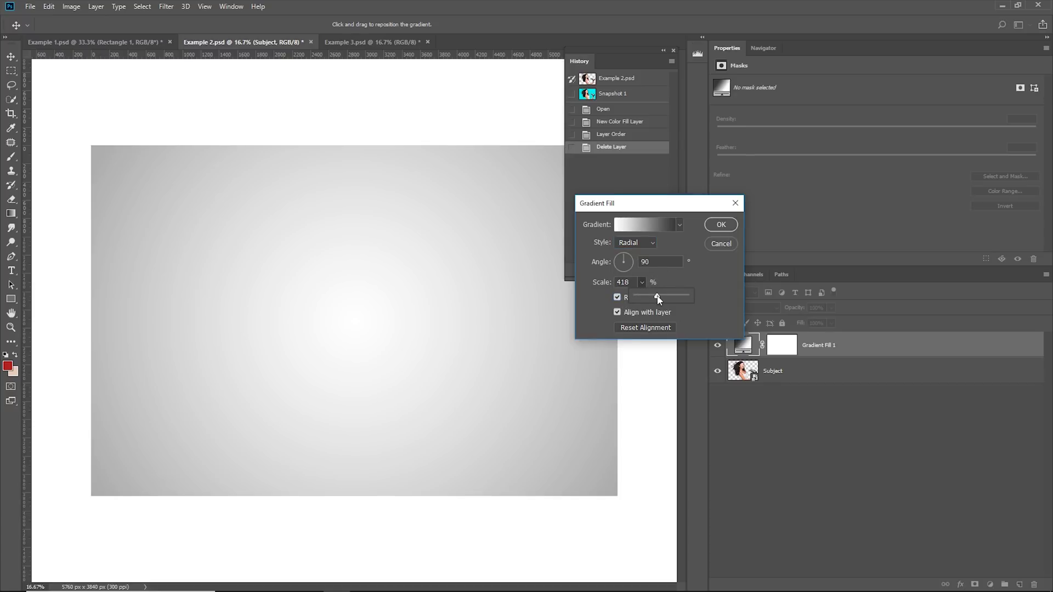
pyautogui.click(720, 225)
pyautogui.moveTo(820, 345); pyautogui.dragTo(824, 387)
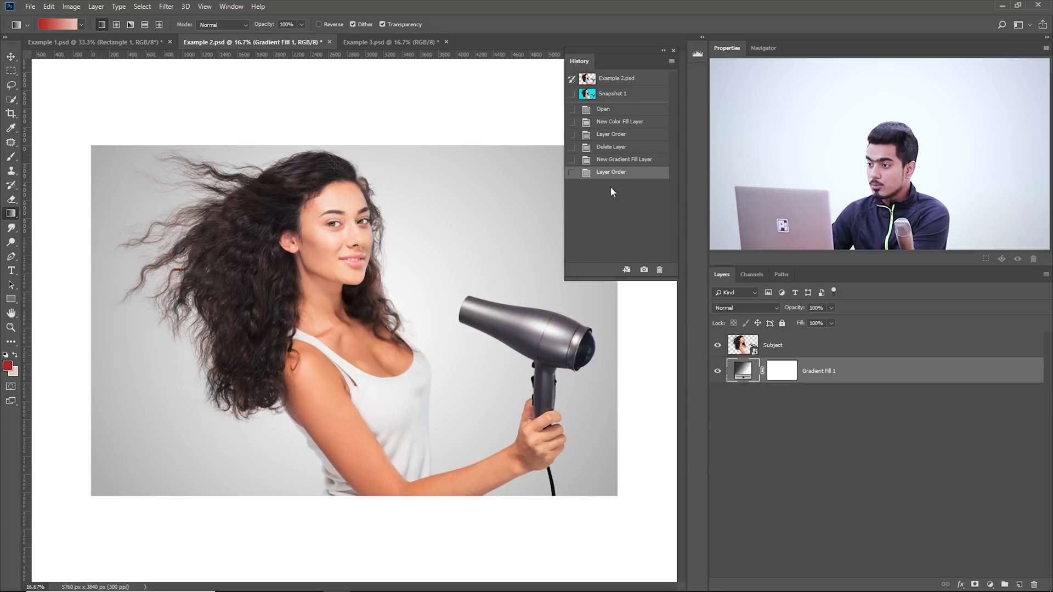
# Save the grey gradient version as Snapshot 2, preview cyan Snapshot 1, then return to Snapshot 2
pyautogui.click(643, 271)
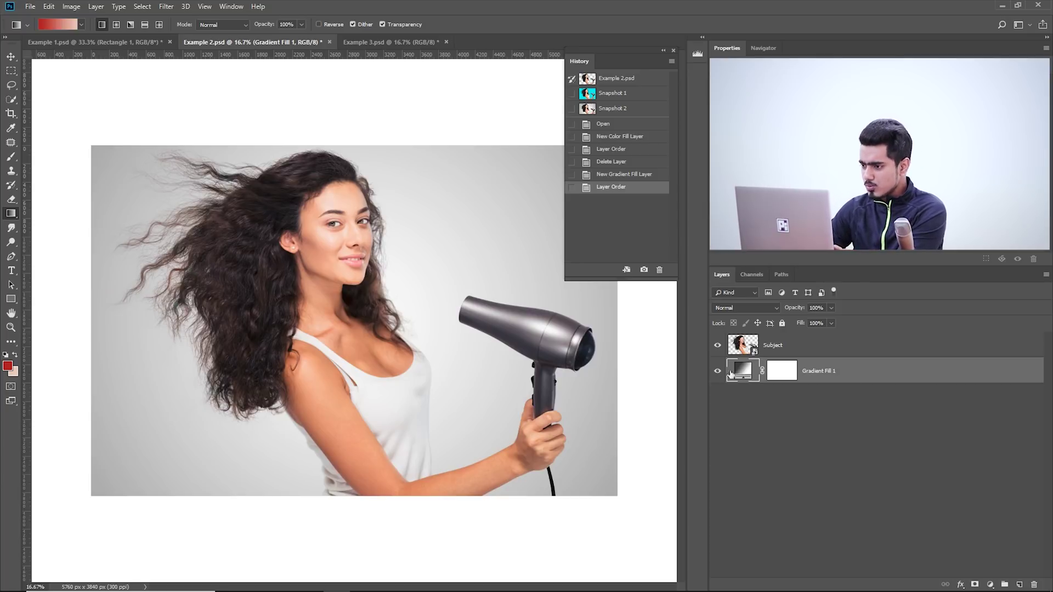
pyautogui.click(620, 109)
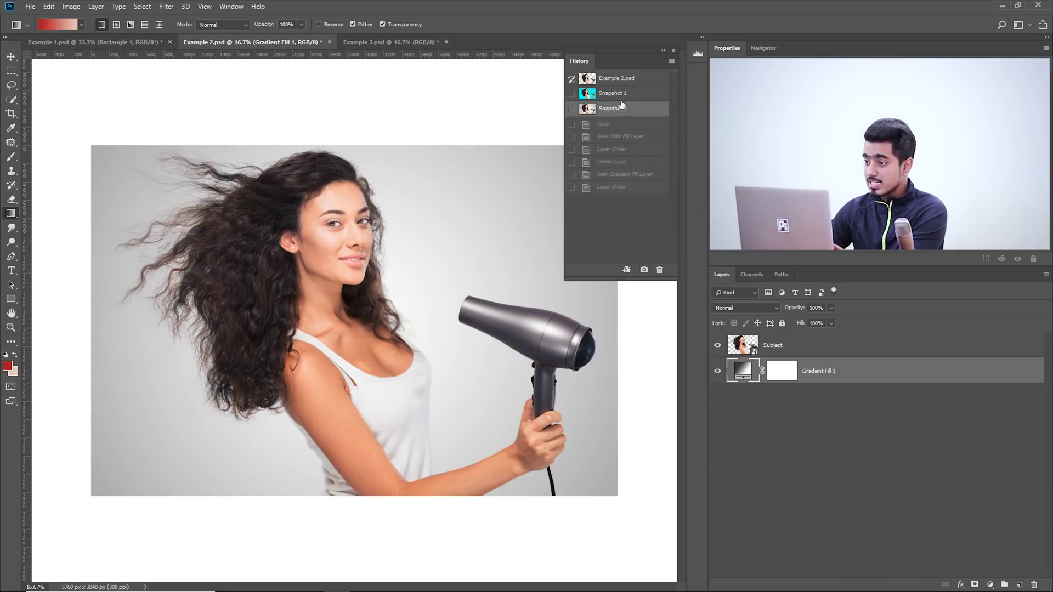
pyautogui.click(620, 94)
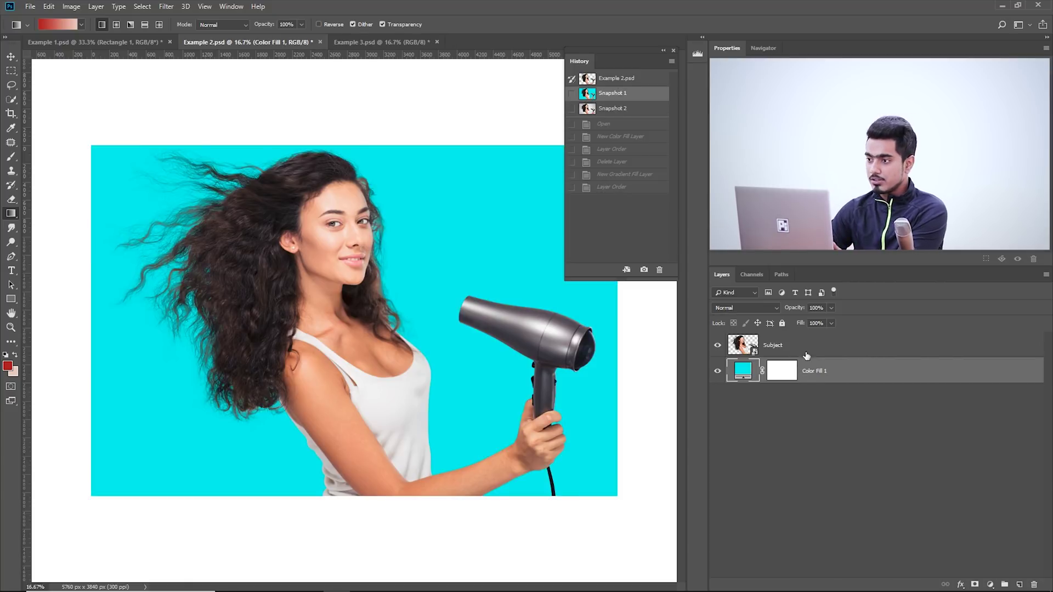
pyautogui.click(636, 109)
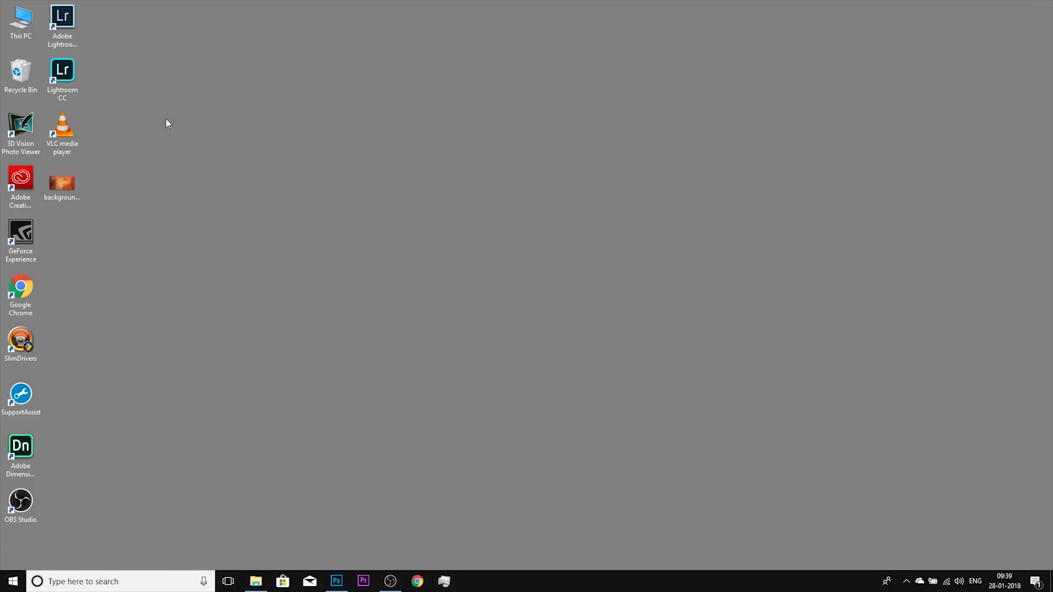
# Place the orange texture image scaled to cover the canvas, and delete Gradient Fill 1
pyautogui.moveTo(60, 186); pyautogui.dragTo(363, 318)
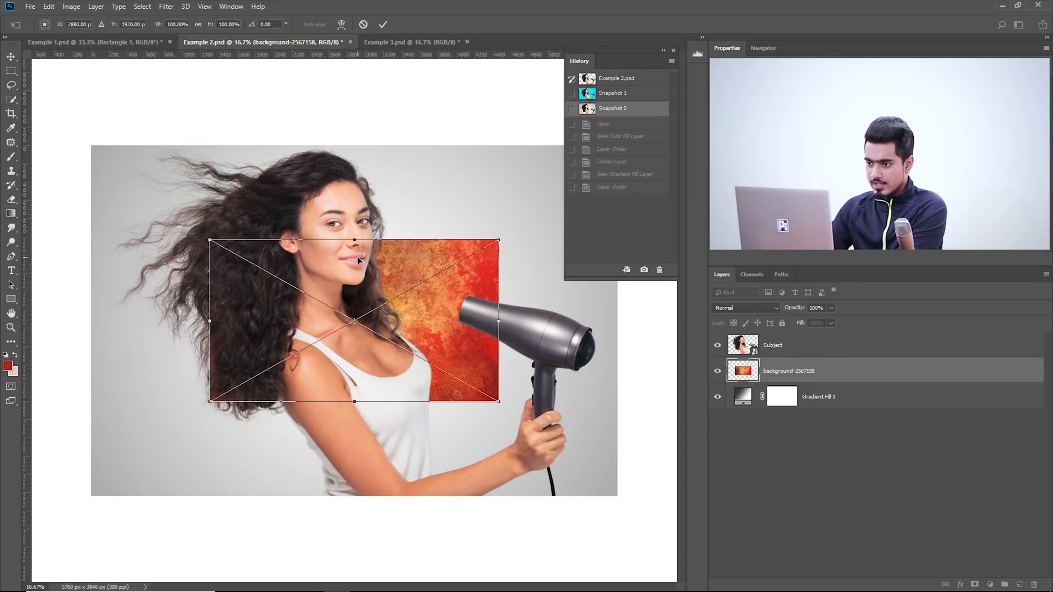
pyautogui.moveTo(500, 406); pyautogui.dragTo(650, 570)
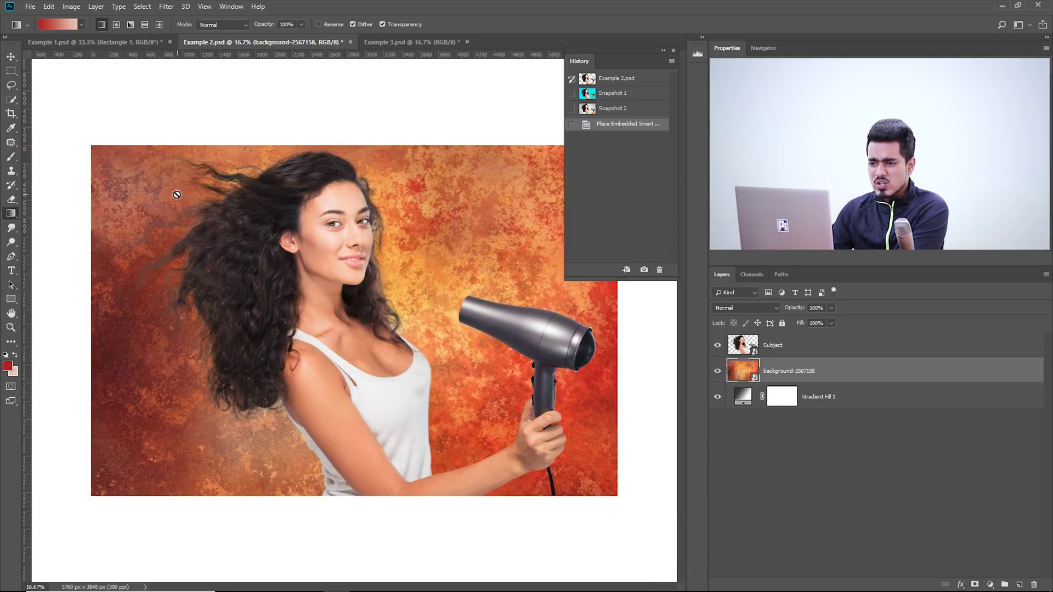
pyautogui.hotkey('ctrl', '+')
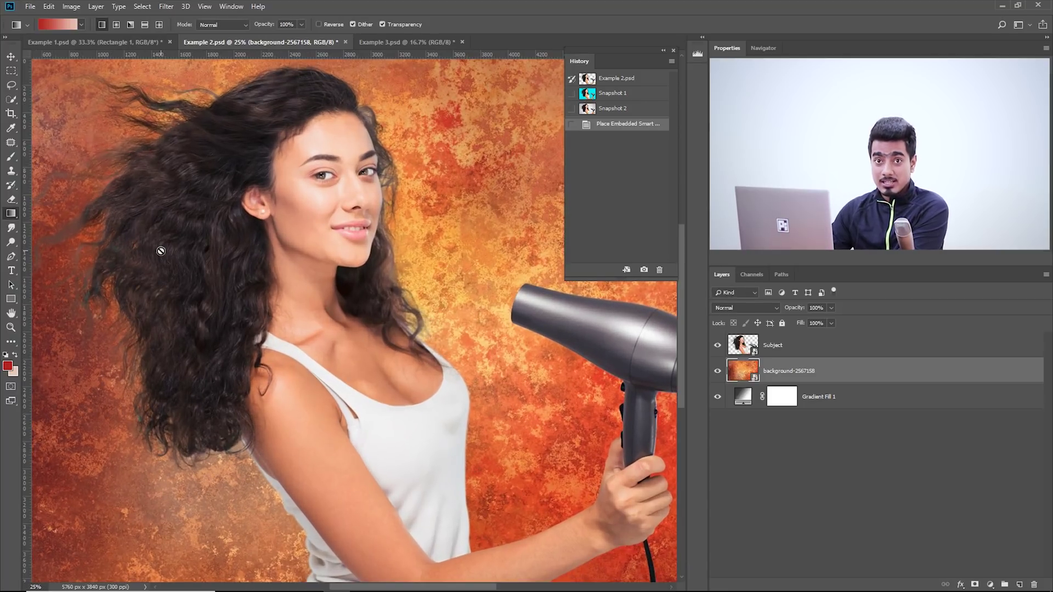
pyautogui.moveTo(198, 275); pyautogui.dragTo(353, 263)
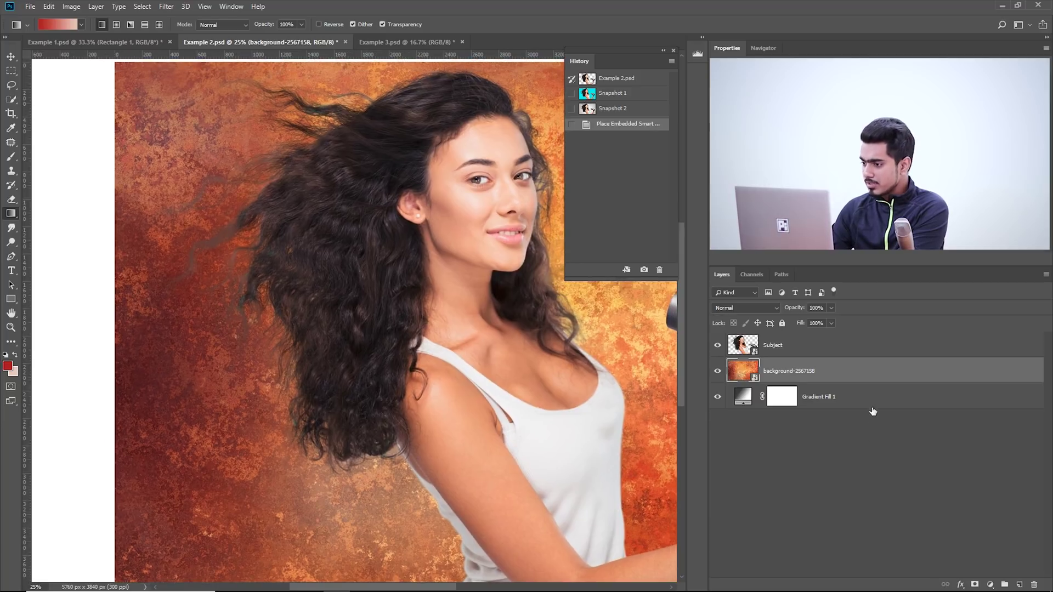
pyautogui.moveTo(887, 396); pyautogui.dragTo(1034, 584)
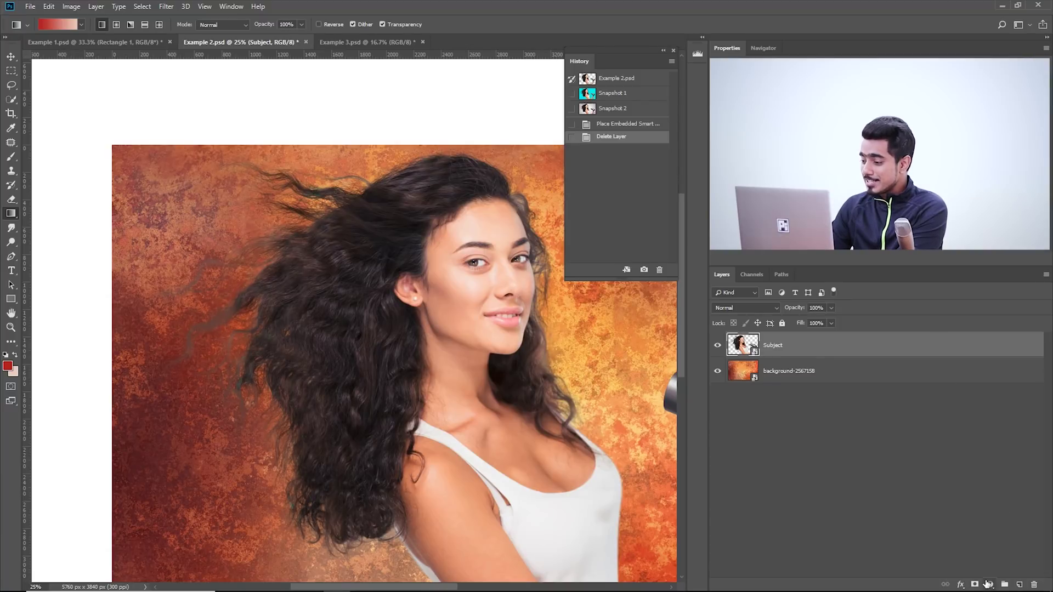
# Add a Levels 1 adjustment layer on top of the stack with the Multiply blend mode
pyautogui.click(988, 585)
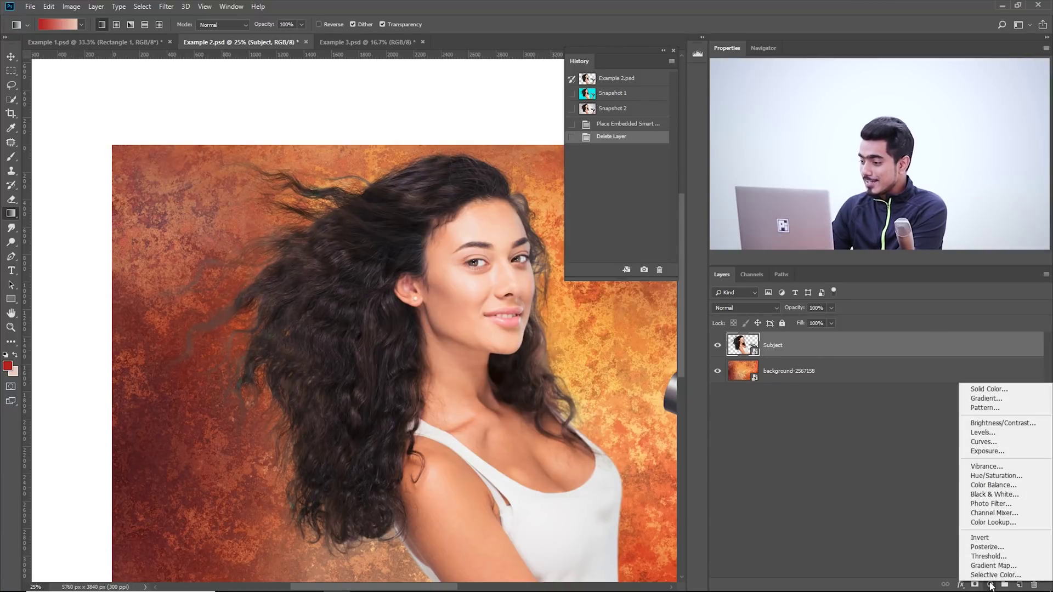
pyautogui.click(992, 434)
pyautogui.click(748, 306)
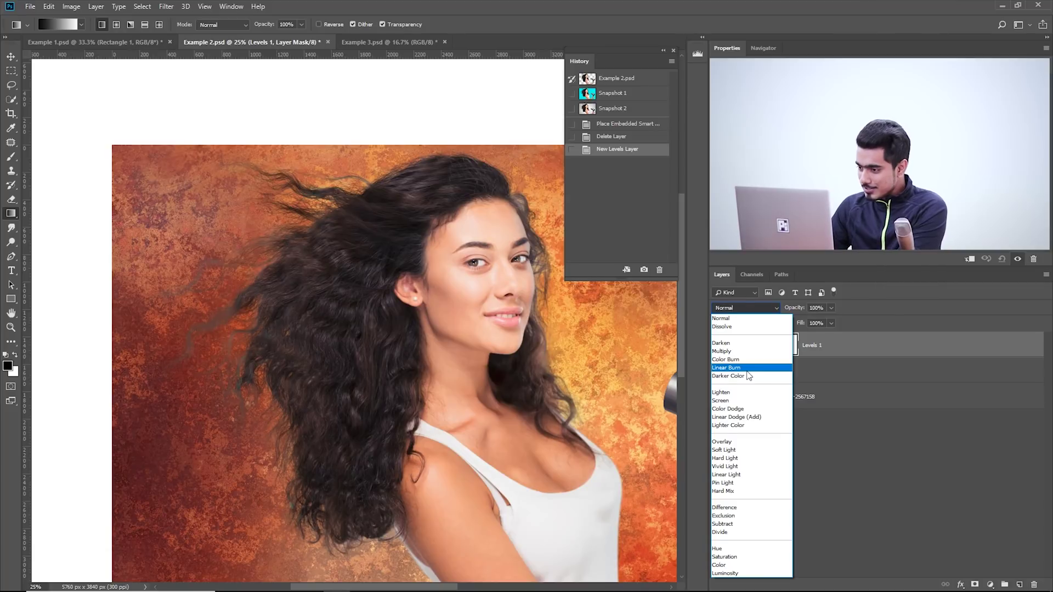
pyautogui.click(724, 351)
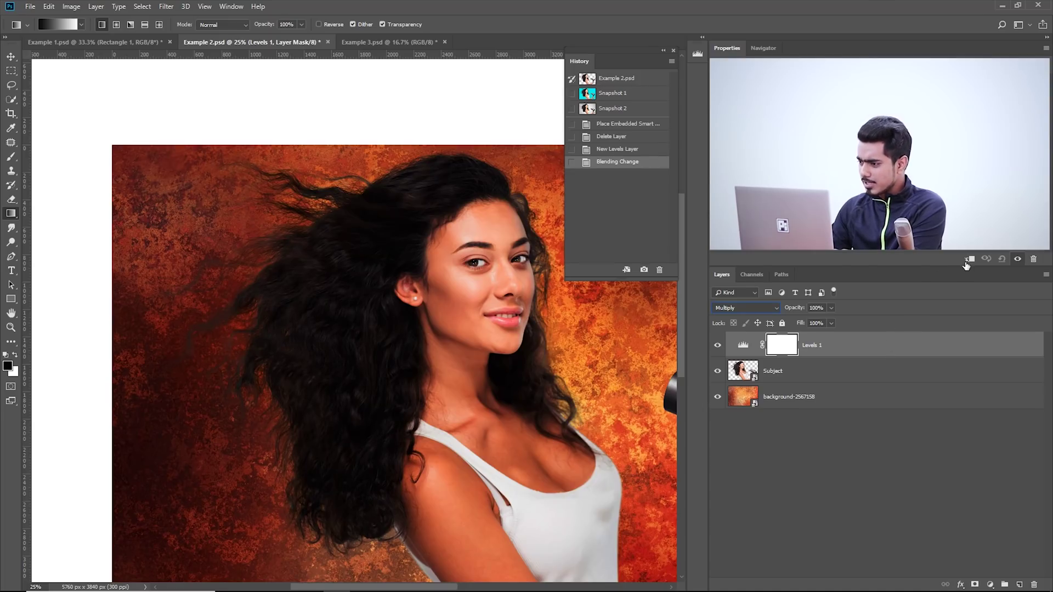
# Clip Levels 1 to the Subject layer and invert its mask to black with Ctrl+I
pyautogui.click(970, 260)
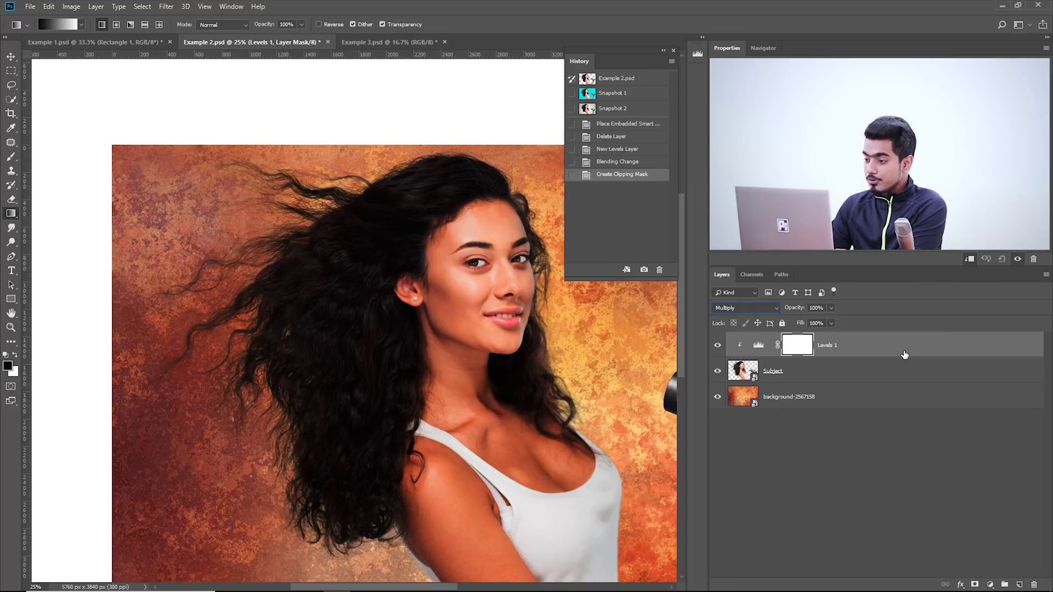
pyautogui.hotkey('ctrl', 'z')
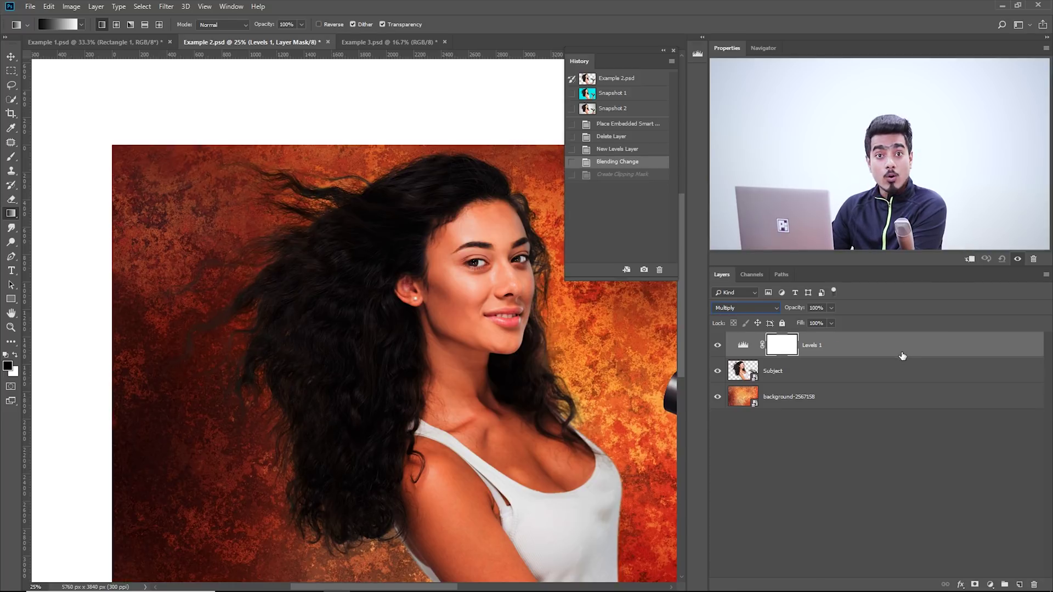
pyautogui.keyDown('alt'); pyautogui.click(830, 355); pyautogui.keyUp('alt')
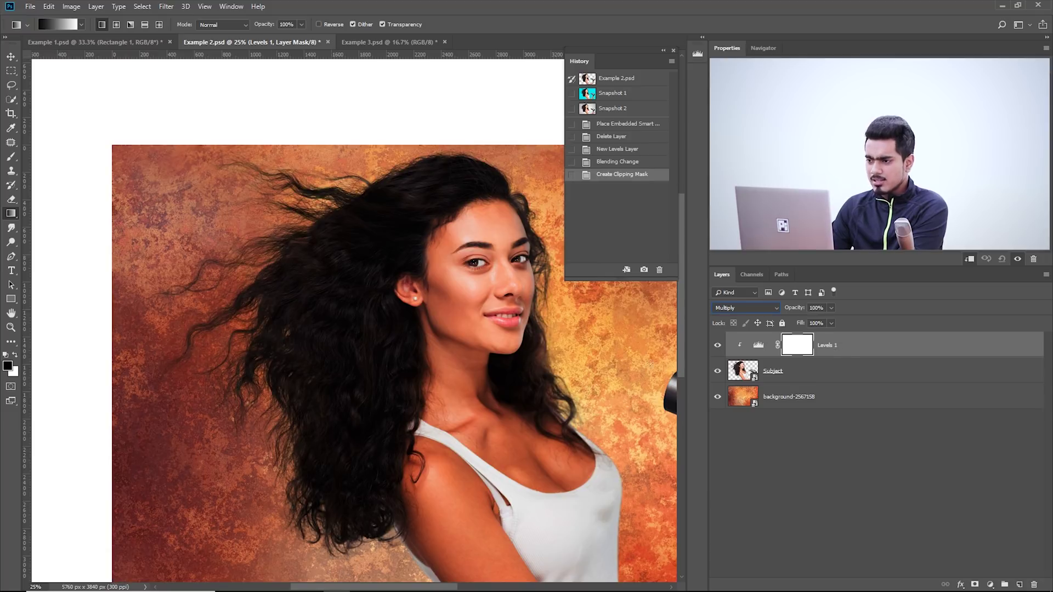
pyautogui.moveTo(435, 315)
pyautogui.mouseDown()
pyautogui.moveTo(486, 311)
pyautogui.moveTo(433, 214)
pyautogui.moveTo(408, 226)
pyautogui.moveTo(440, 304)
pyautogui.mouseUp()
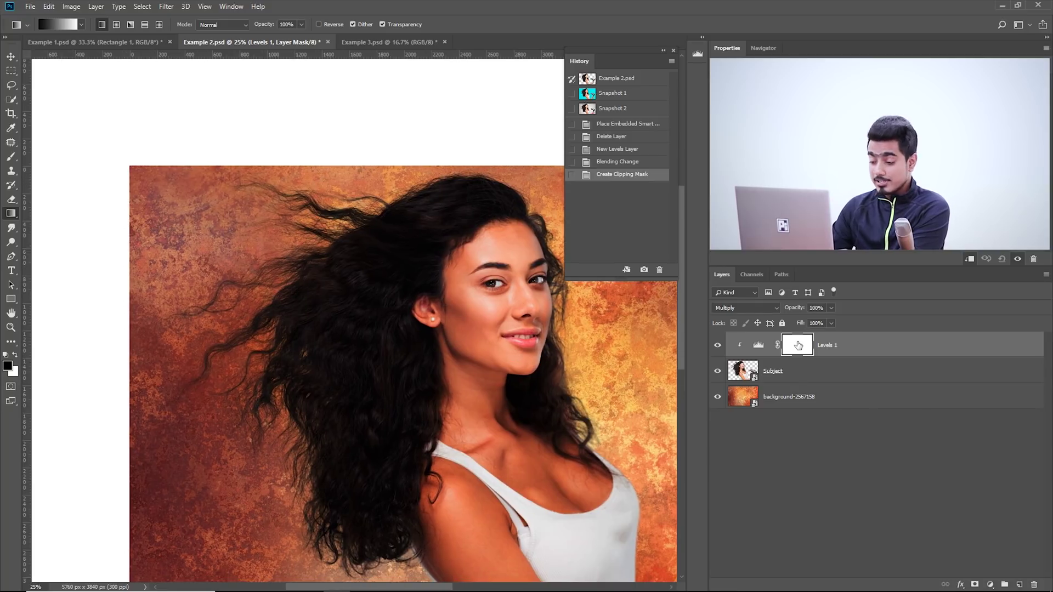
pyautogui.hotkey('ctrl', 'i')
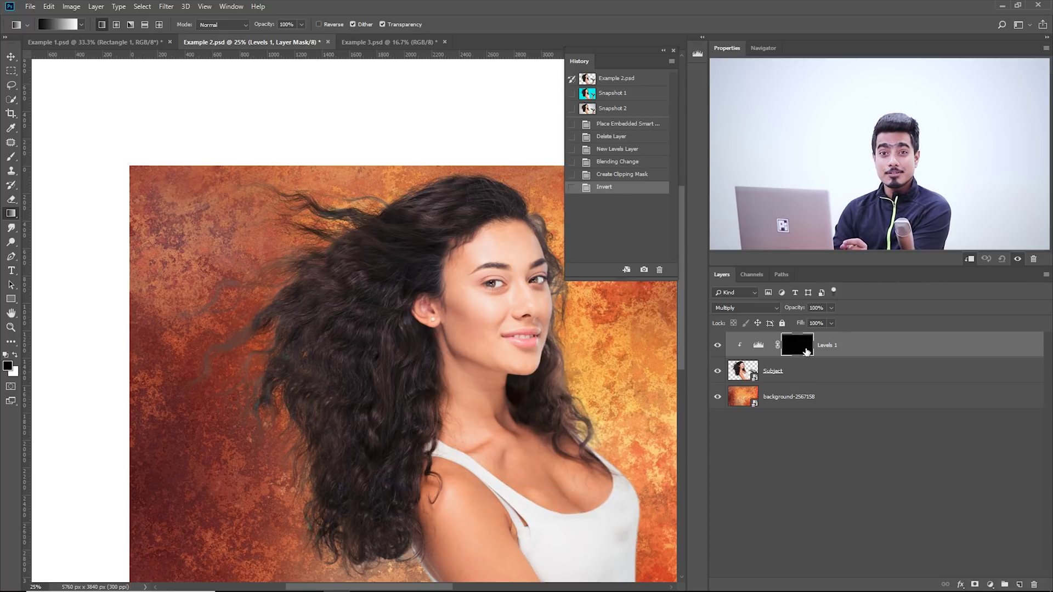
# Set up a large, Normal-mode Brush painting white on the Levels mask
pyautogui.click(11, 158)
pyautogui.moveTo(250, 256)
pyautogui.mouseDown()
pyautogui.moveTo(262, 240)
pyautogui.moveTo(266, 266)
pyautogui.moveTo(222, 250)
pyautogui.moveTo(200, 272)
pyautogui.moveTo(203, 304)
pyautogui.mouseUp()
pyautogui.press('x')
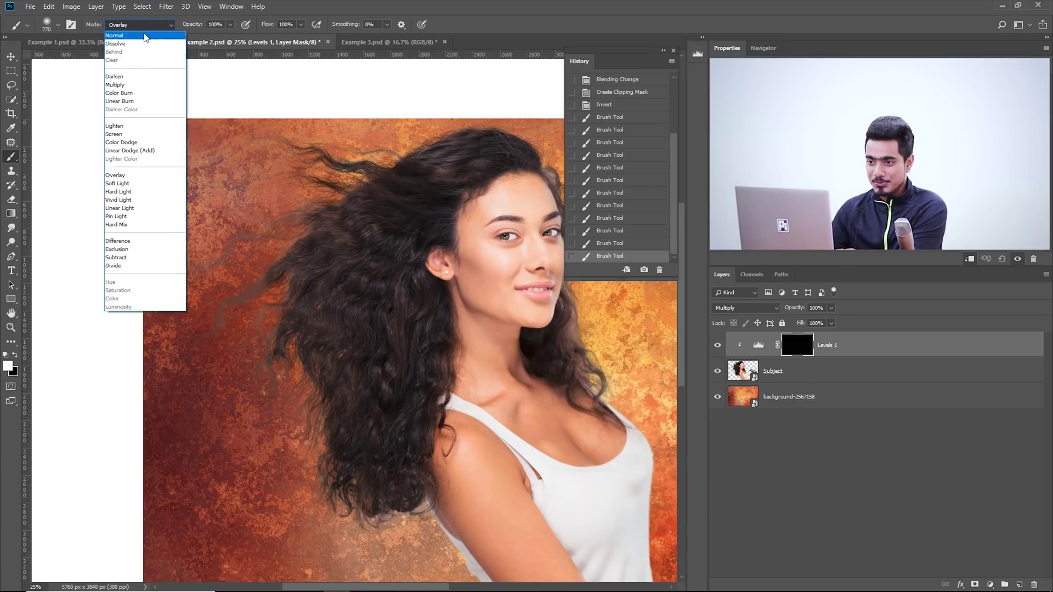
pyautogui.click(142, 33)
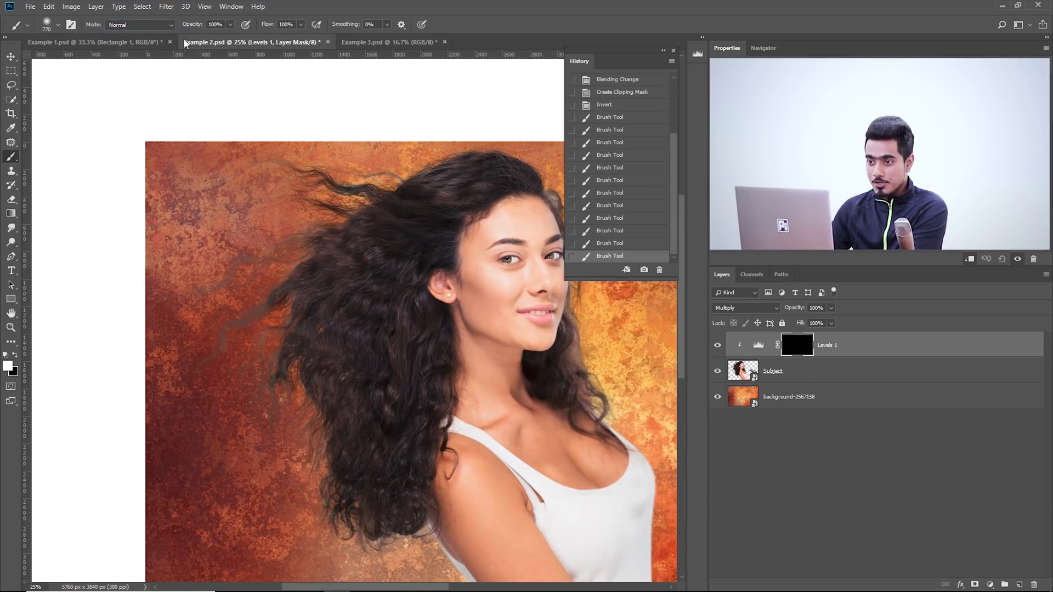
pyautogui.press(']')
pyautogui.press(']')
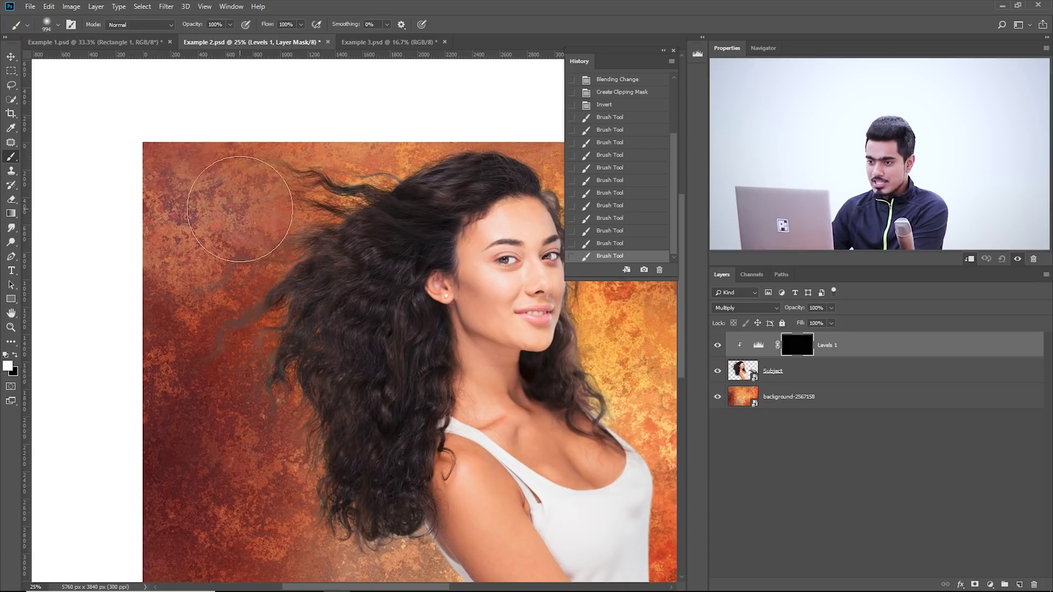
# Paint white over the flyaway strands on the left to darken them
pyautogui.moveTo(211, 279)
pyautogui.mouseDown()
pyautogui.moveTo(151, 351)
pyautogui.moveTo(141, 341)
pyautogui.moveTo(165, 312)
pyautogui.moveTo(280, 201)
pyautogui.moveTo(223, 141)
pyautogui.mouseUp()
pyautogui.scroll(-2, 294, 329)
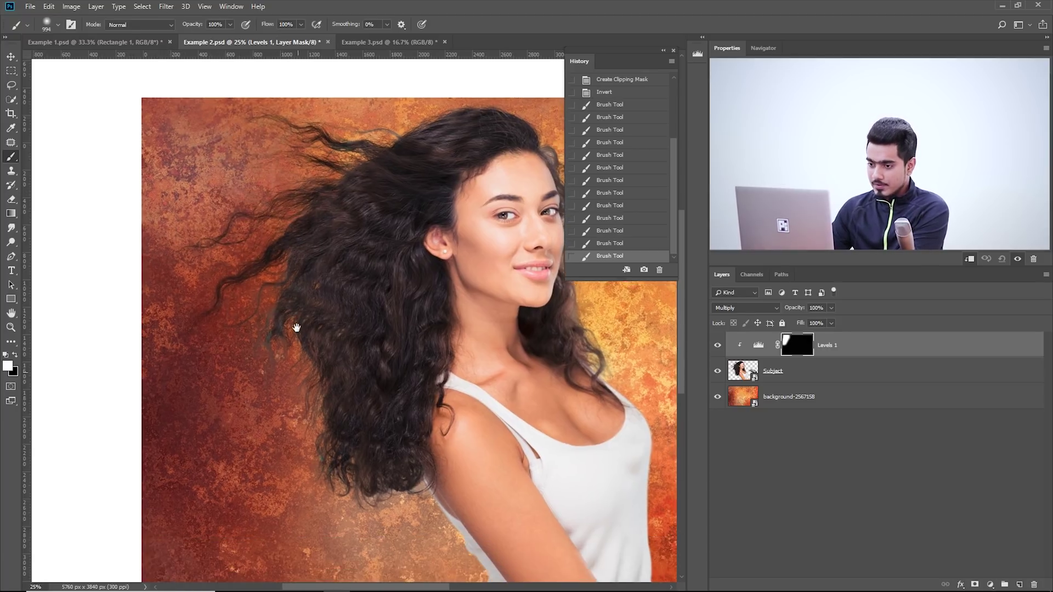
pyautogui.moveTo(235, 409)
pyautogui.mouseDown()
pyautogui.moveTo(263, 433)
pyautogui.moveTo(234, 378)
pyautogui.moveTo(266, 486)
pyautogui.mouseUp()
pyautogui.scroll(-3, 258, 446)
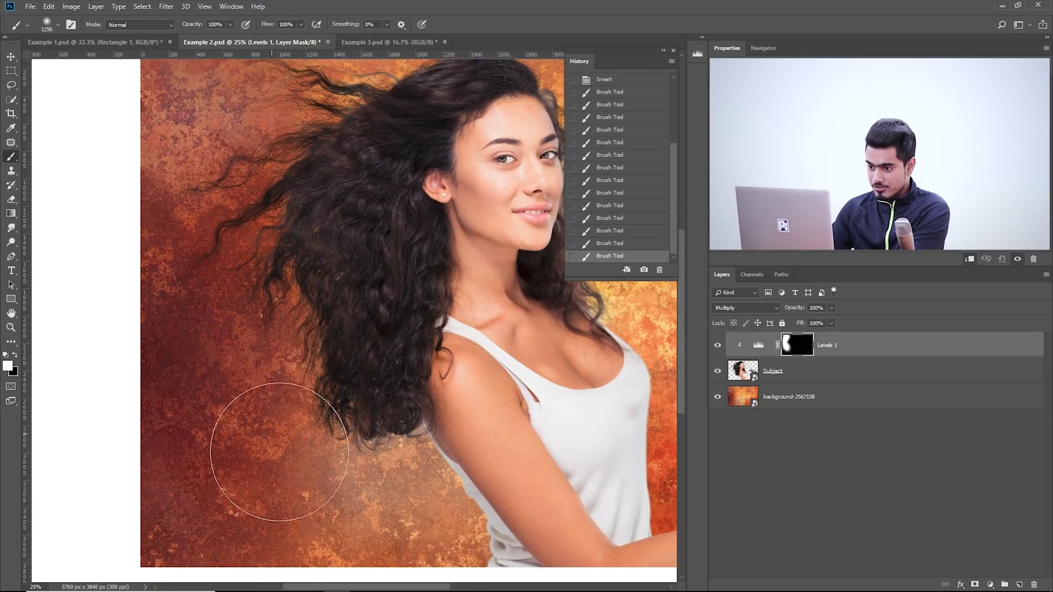
pyautogui.scroll(4, 245, 347)
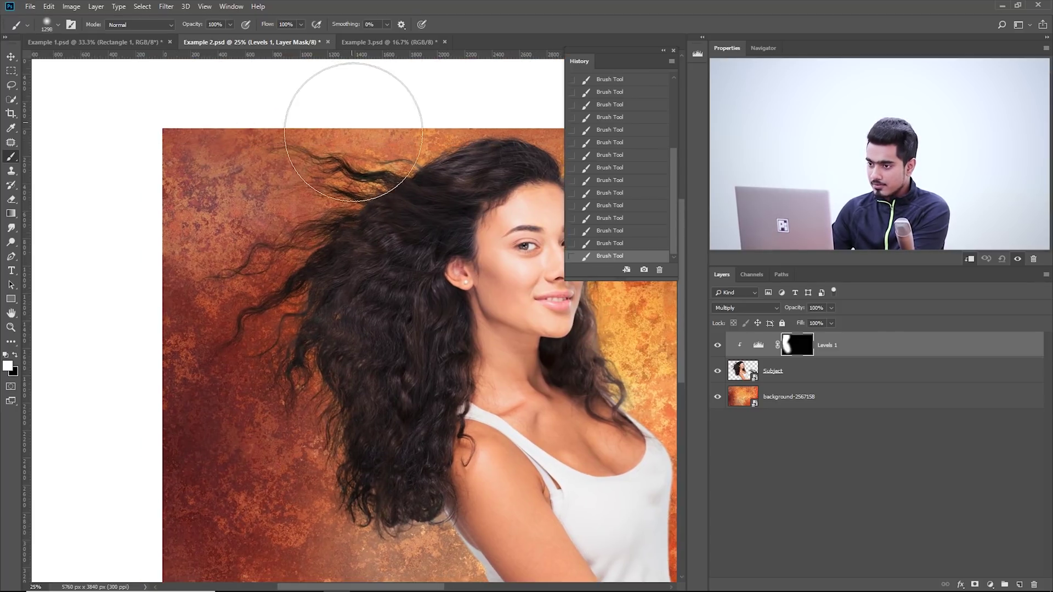
pyautogui.moveTo(277, 271); pyautogui.dragTo(263, 340)
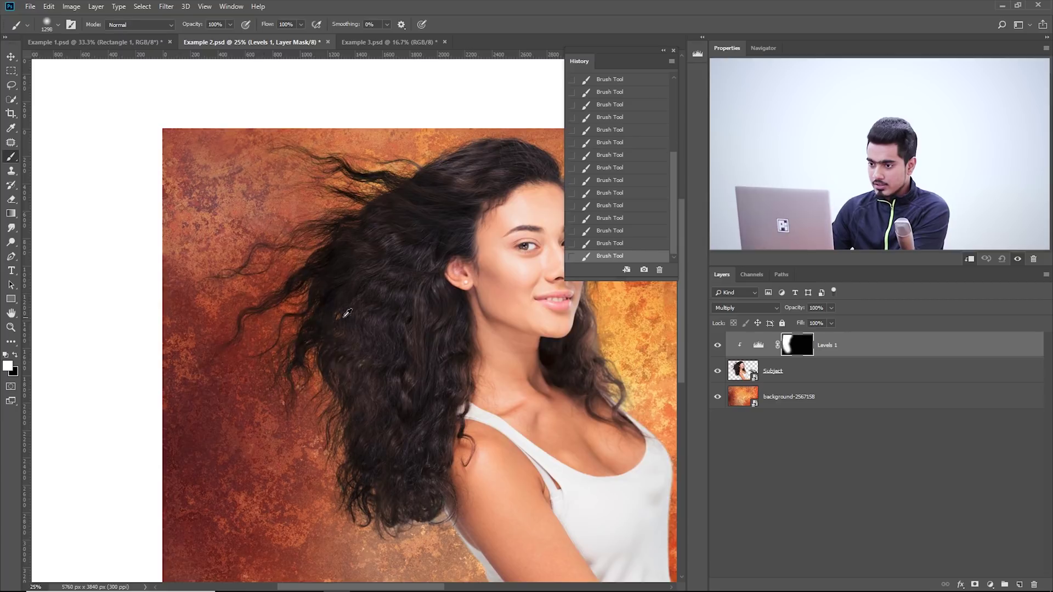
pyautogui.moveTo(348, 314); pyautogui.dragTo(334, 313)
# Restore parts of the hair with black, then darken the left background with a larger white brush
pyautogui.press('x')
pyautogui.moveTo(353, 278)
pyautogui.mouseDown()
pyautogui.moveTo(355, 264)
pyautogui.moveTo(353, 315)
pyautogui.moveTo(343, 281)
pyautogui.moveTo(311, 275)
pyautogui.mouseUp()
pyautogui.press(']')
pyautogui.press(']')
pyautogui.press(']')
pyautogui.press(']')
pyautogui.press(']')
pyautogui.press(']')
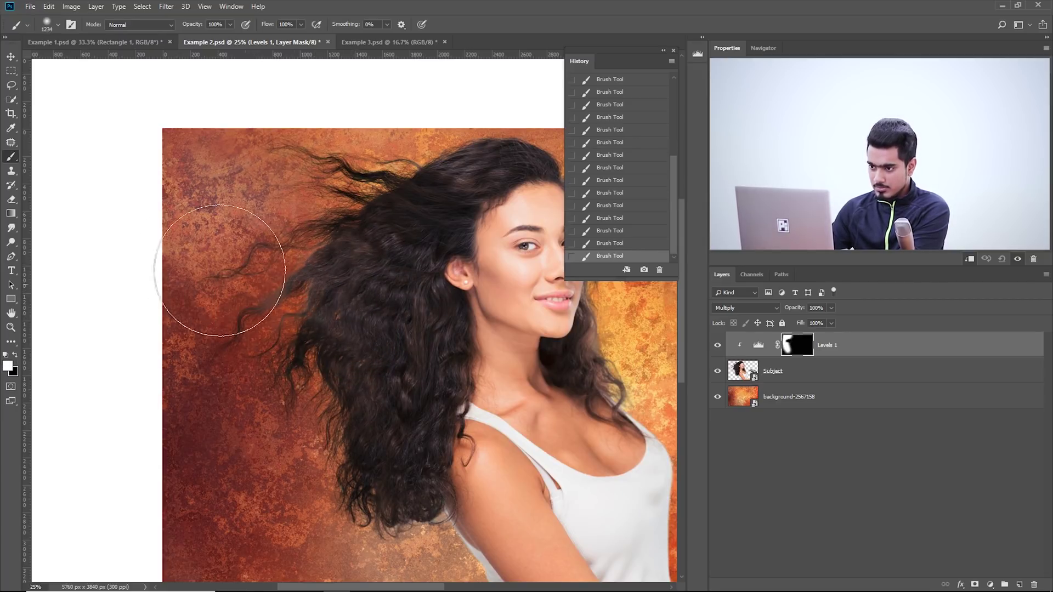
pyautogui.press('x')
pyautogui.press(']')
pyautogui.press(']')
pyautogui.press(']')
pyautogui.press(']')
pyautogui.press(']')
pyautogui.moveTo(211, 273); pyautogui.dragTo(206, 206)
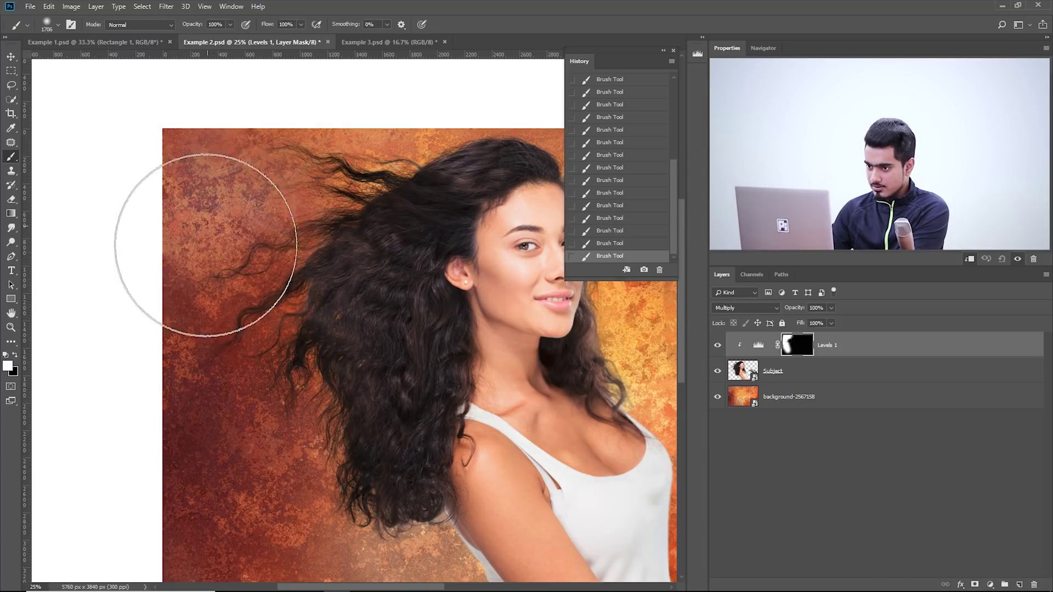
pyautogui.moveTo(208, 294)
pyautogui.mouseDown()
pyautogui.moveTo(191, 394)
pyautogui.moveTo(200, 211)
pyautogui.moveTo(155, 322)
pyautogui.mouseUp()
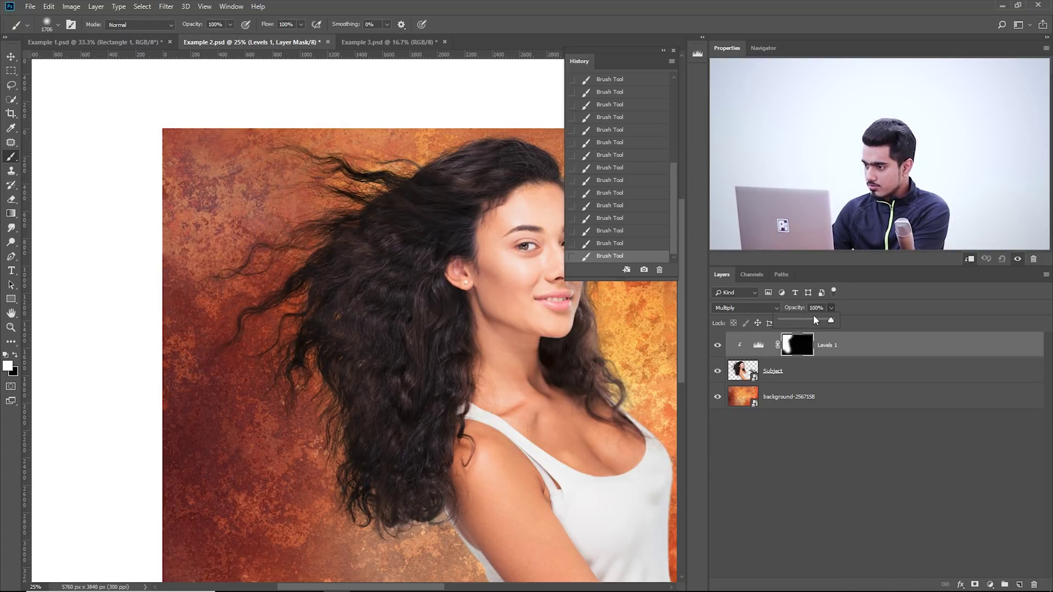
# Set Levels 1 opacity to 88%, then select the background-2567158 layer and zoom out
pyautogui.moveTo(810, 323); pyautogui.dragTo(825, 321)
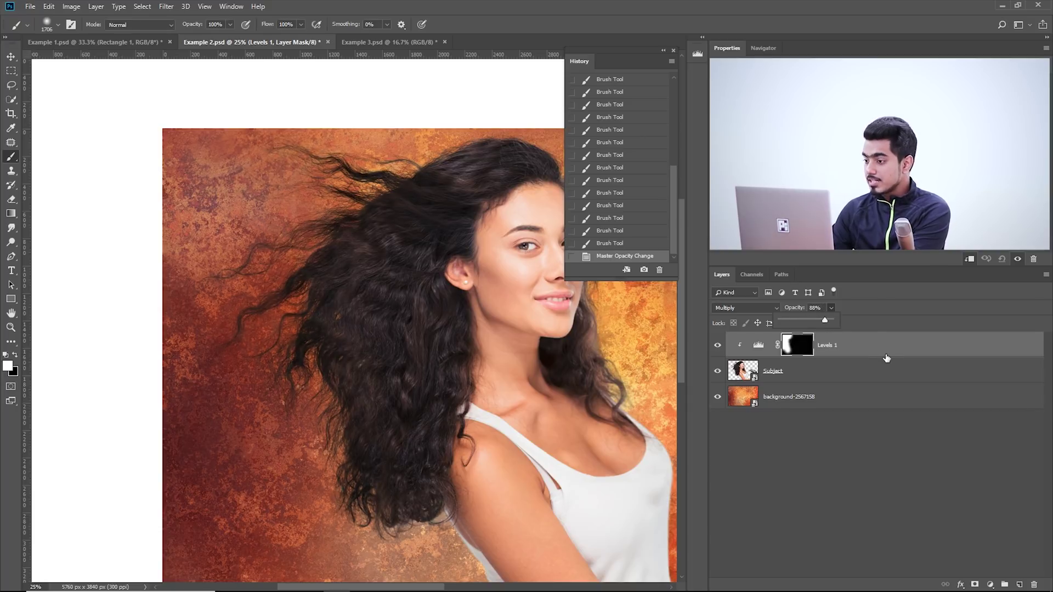
pyautogui.click(847, 395)
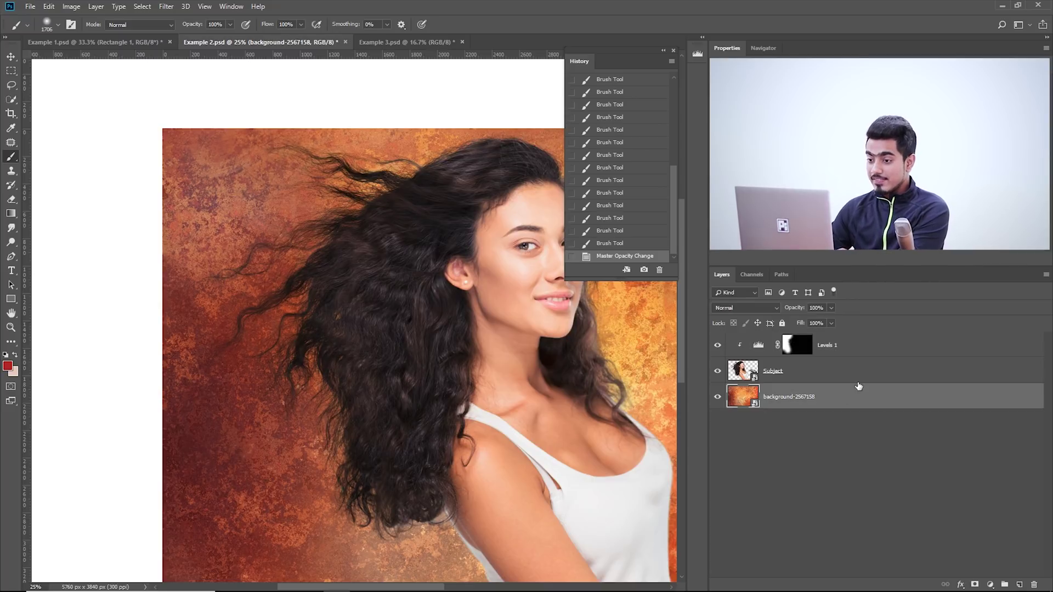
pyautogui.hotkey('ctrl', '-')
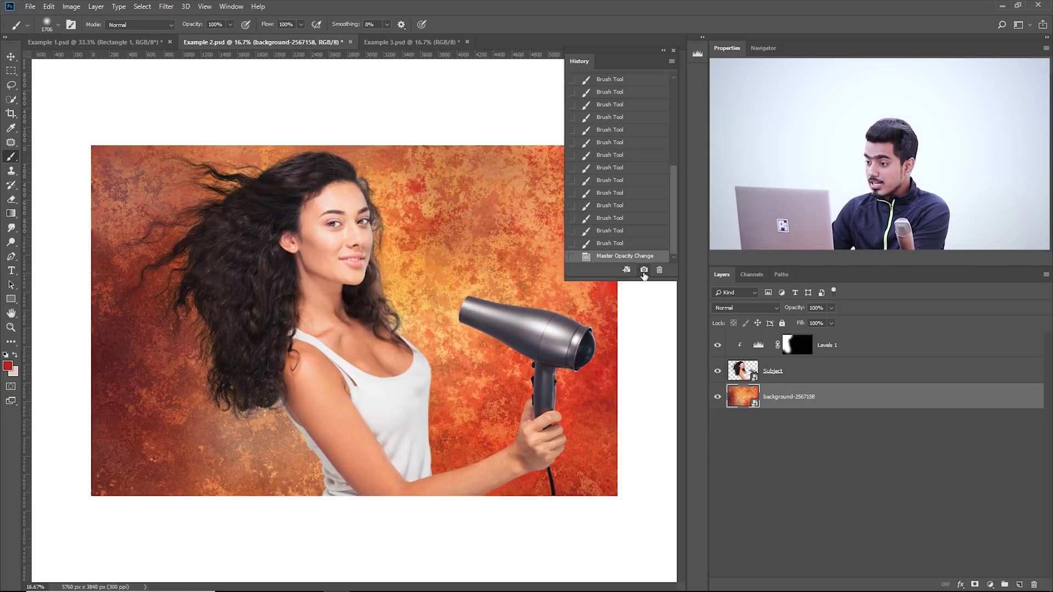
# Preview the cyan and gradient background snapshots in the History panel
pyautogui.scroll(5, 638, 202)
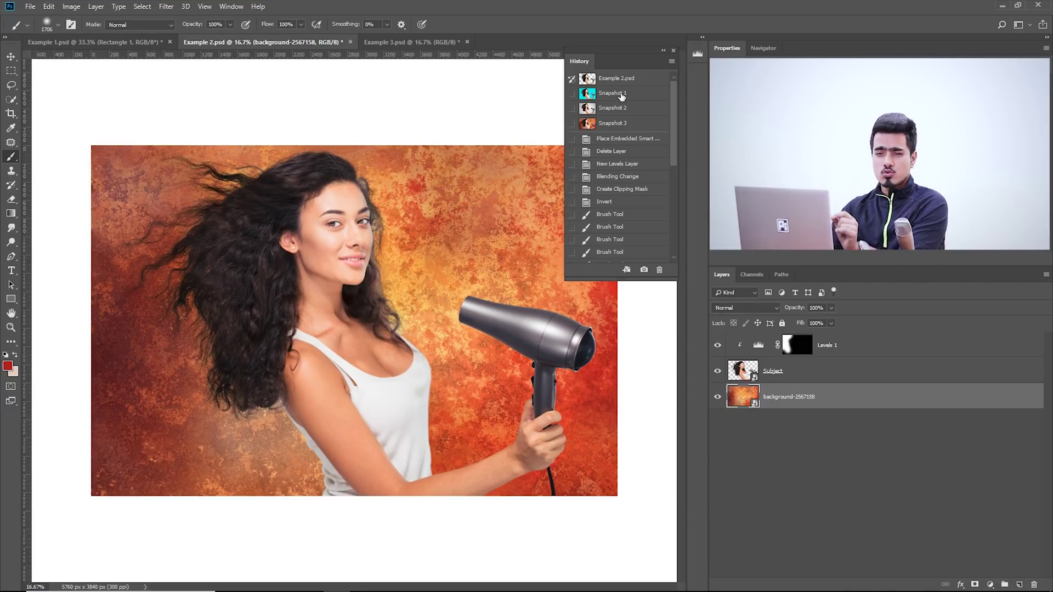
pyautogui.click(621, 95)
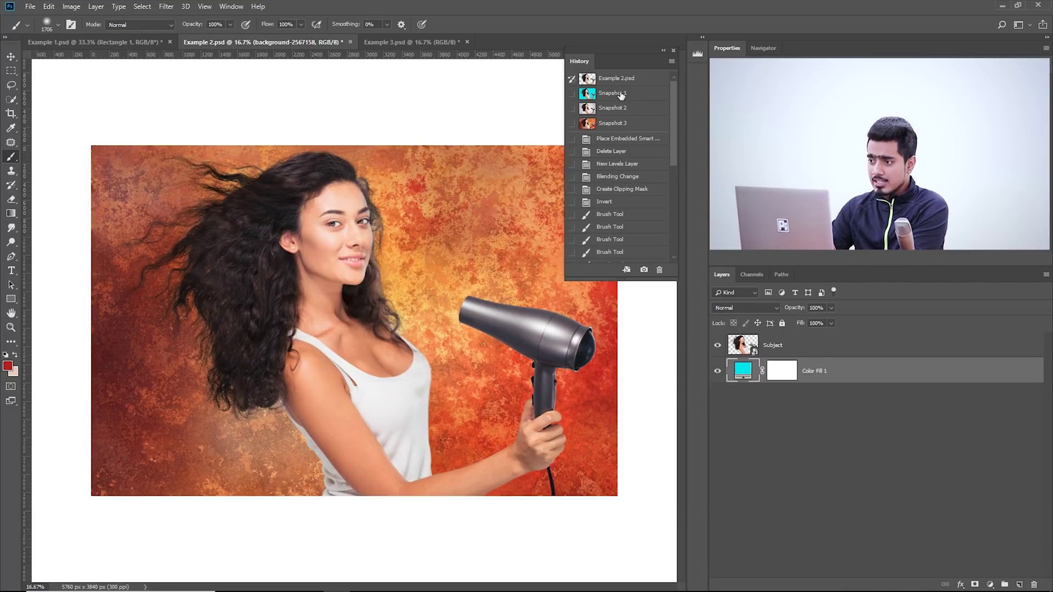
pyautogui.click(619, 110)
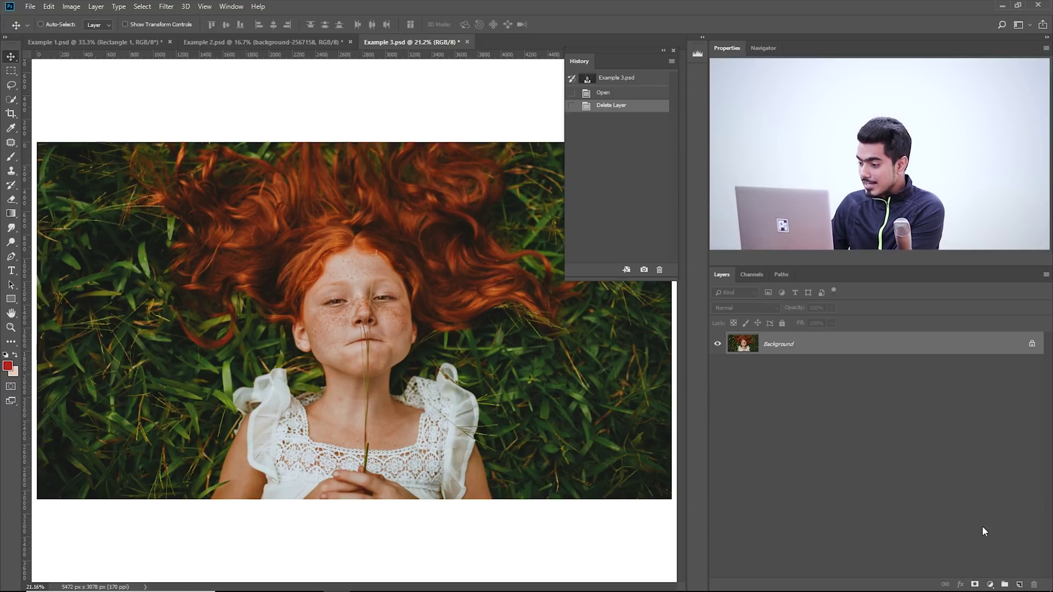
# Add a Curves layer and shape the RGB curve from the face tones, lifting the black point
pyautogui.moveTo(985, 588)
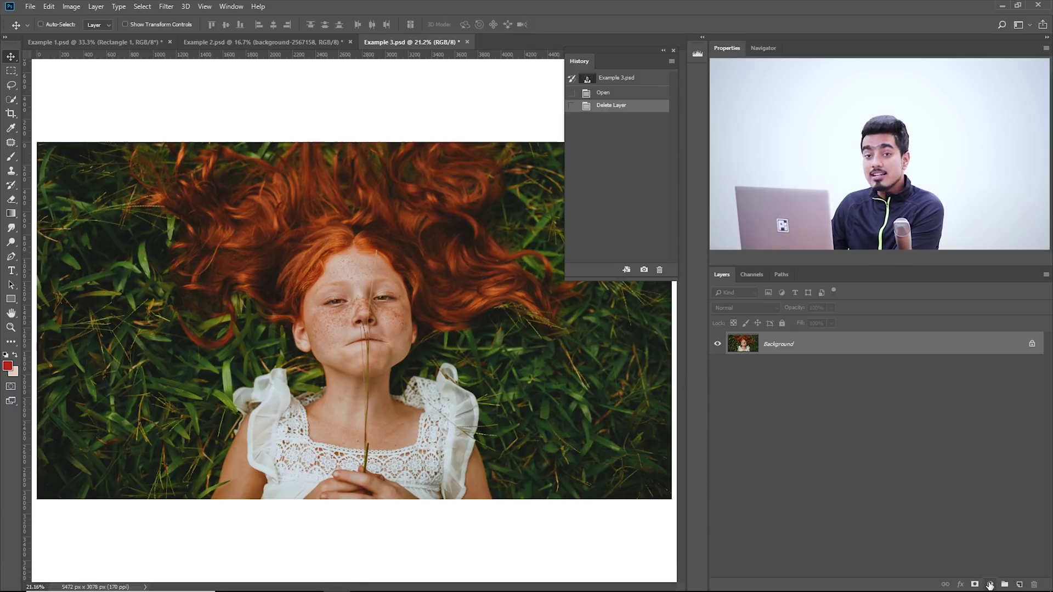
pyautogui.click(990, 586)
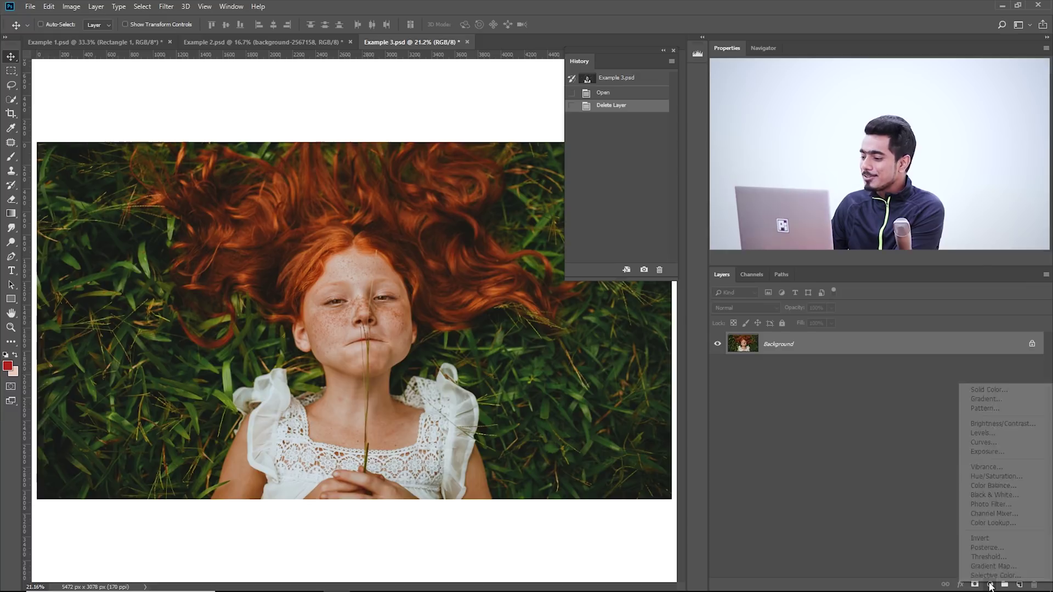
pyautogui.click(986, 442)
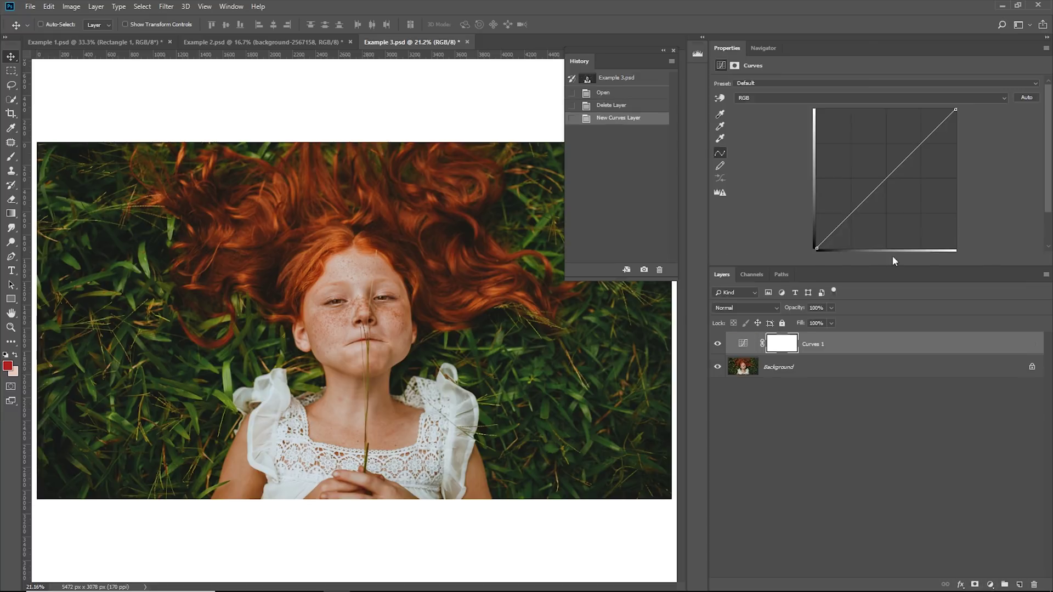
pyautogui.click(720, 98)
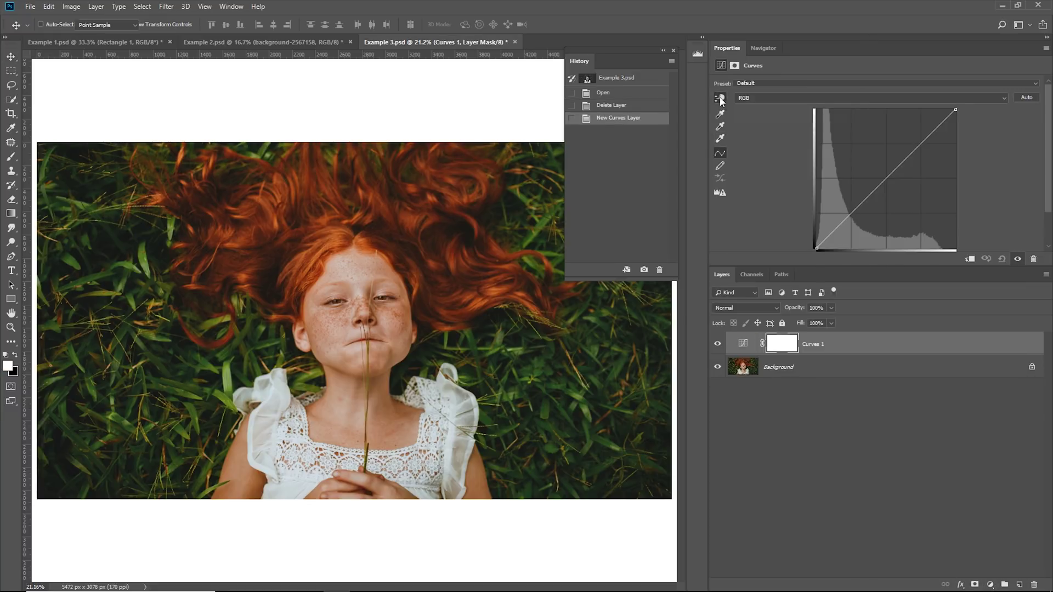
pyautogui.moveTo(362, 272); pyautogui.dragTo(362, 262)
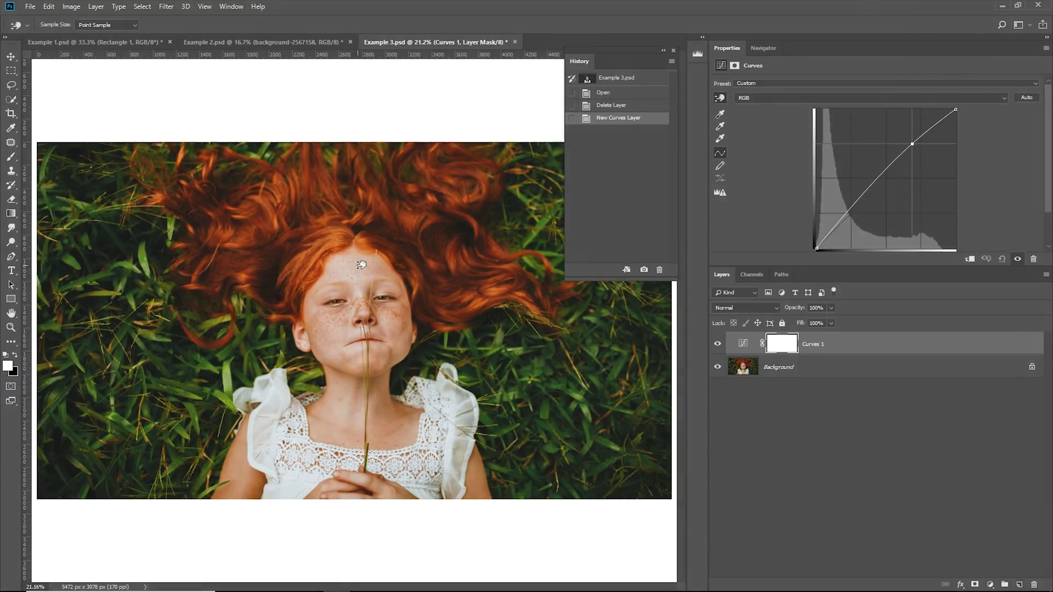
pyautogui.moveTo(328, 324)
pyautogui.mouseDown()
pyautogui.moveTo(328, 351)
pyautogui.moveTo(327, 333)
pyautogui.mouseUp()
pyautogui.scroll(-1, 817, 210)
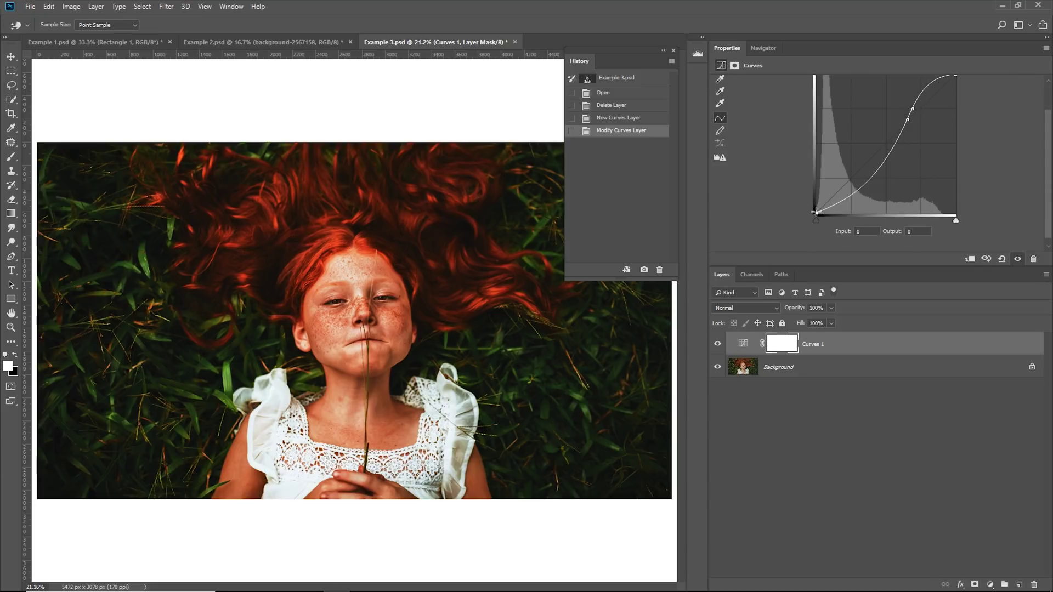
pyautogui.moveTo(816, 211); pyautogui.dragTo(817, 207)
pyautogui.click(906, 119)
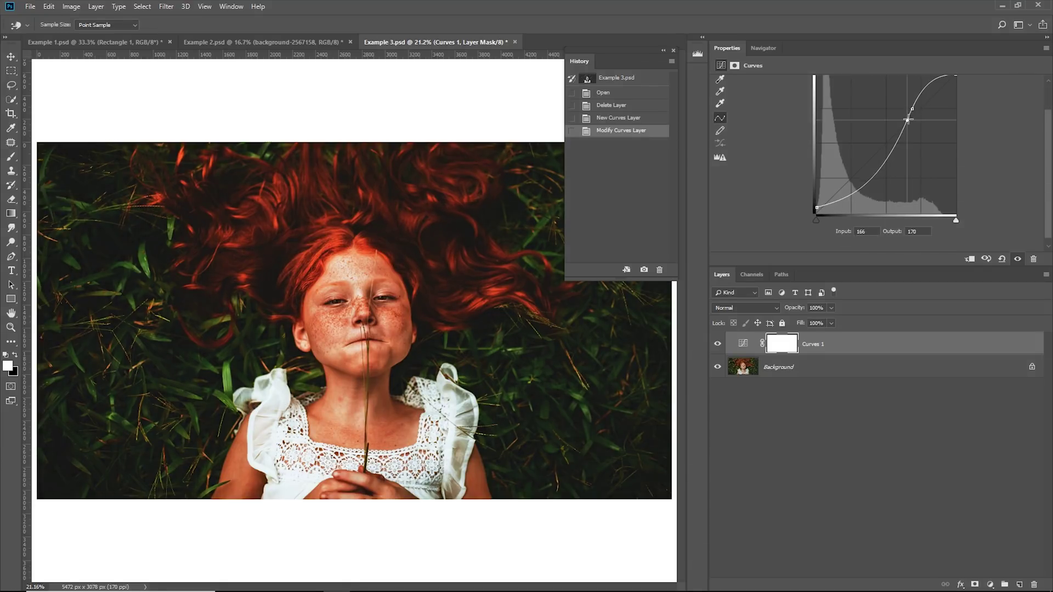
pyautogui.scroll(1, 810, 115)
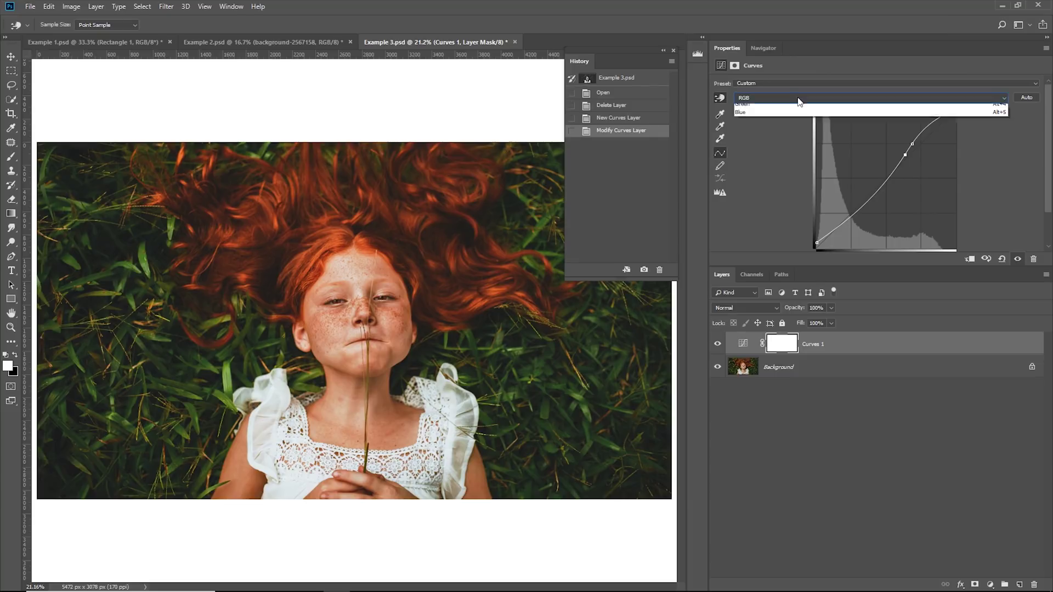
# Tint the Blue-channel shadows, adjust the Red curve, save Snapshot 1, then delete Curves 1
pyautogui.click(778, 97)
pyautogui.click(778, 133)
pyautogui.scroll(-1, 827, 213)
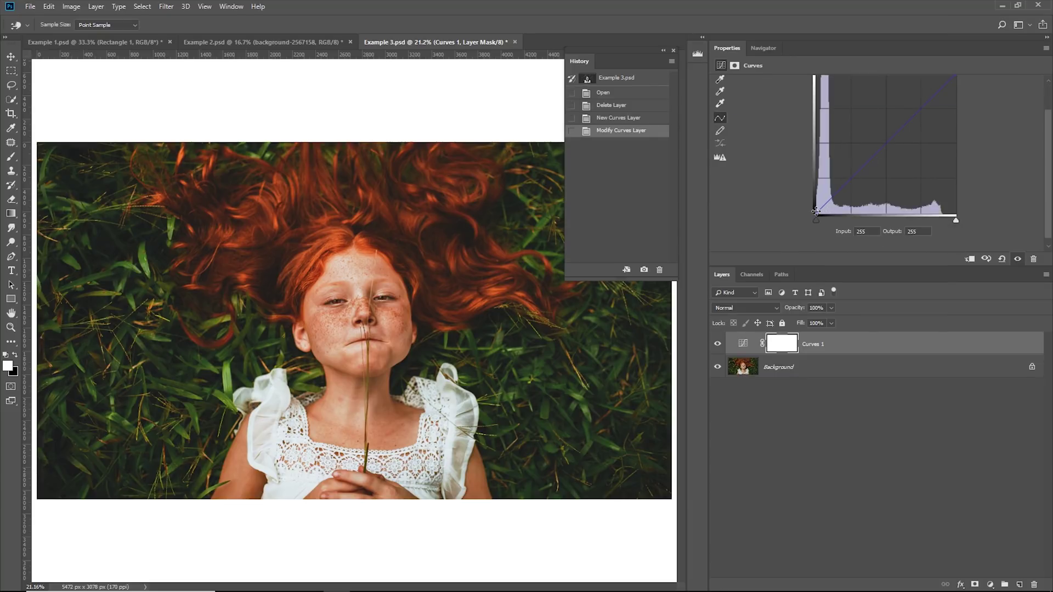
pyautogui.moveTo(817, 211); pyautogui.dragTo(808, 184)
pyautogui.scroll(1, 823, 137)
pyautogui.click(806, 98)
pyautogui.click(799, 112)
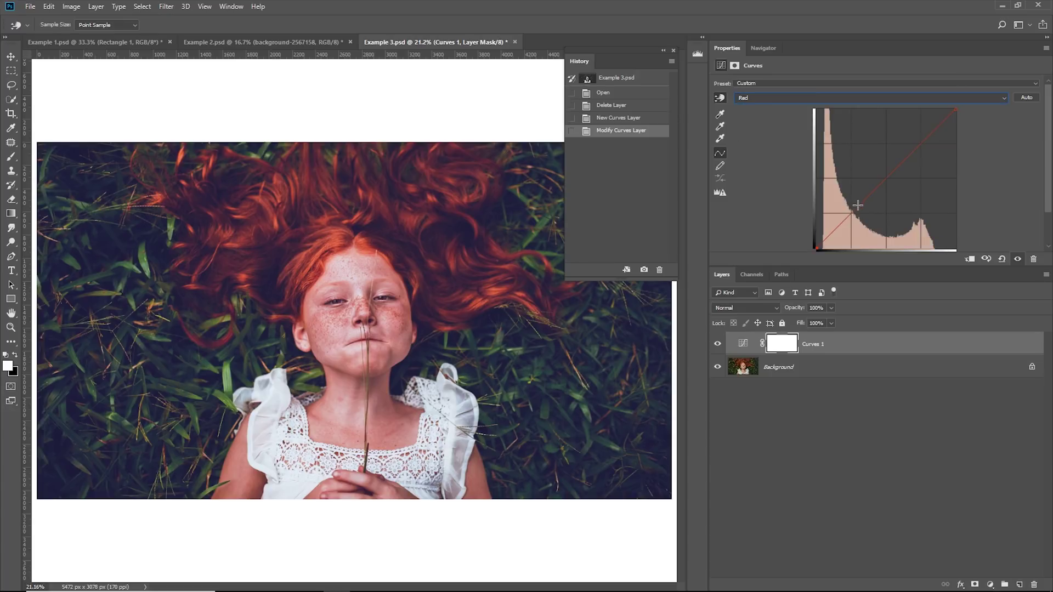
pyautogui.click(919, 145)
pyautogui.click(645, 270)
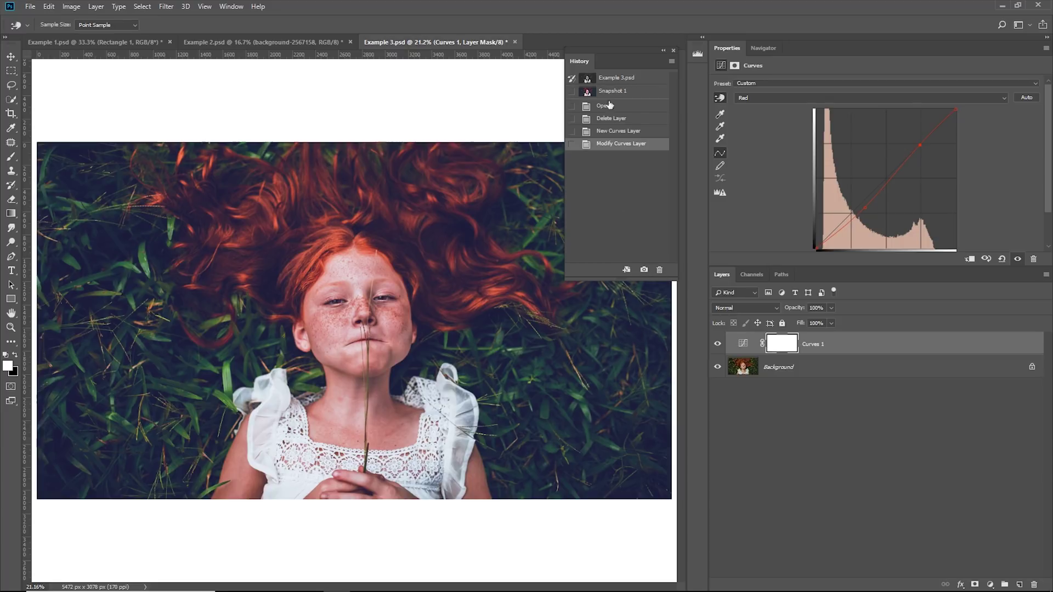
pyautogui.moveTo(793, 342); pyautogui.dragTo(1034, 585)
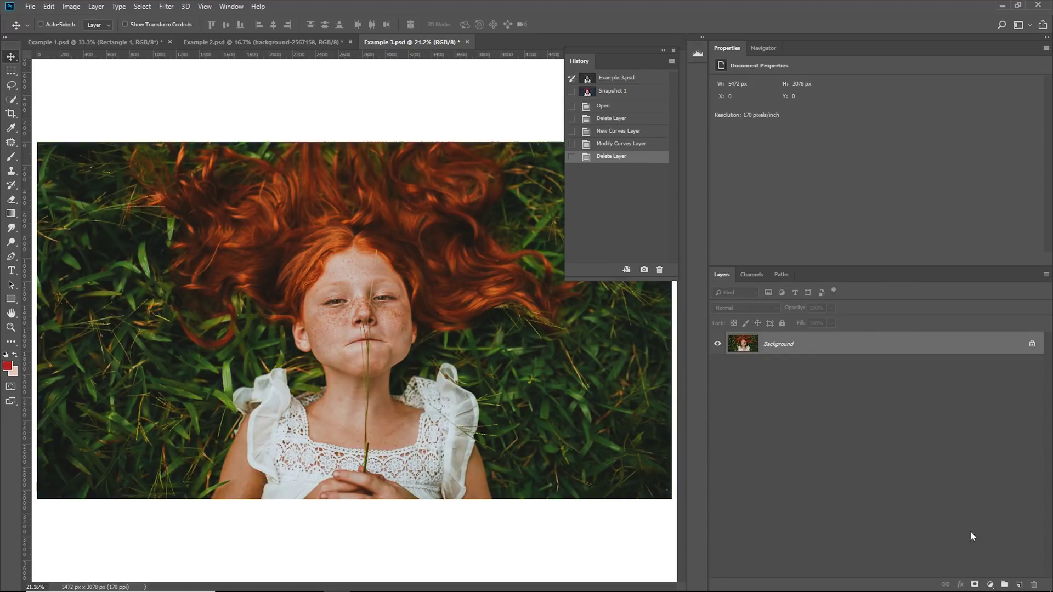
# Add a Curves layer pulled down, with a lifted black point and brighter highlights, then a Black & White layer
pyautogui.click(990, 584)
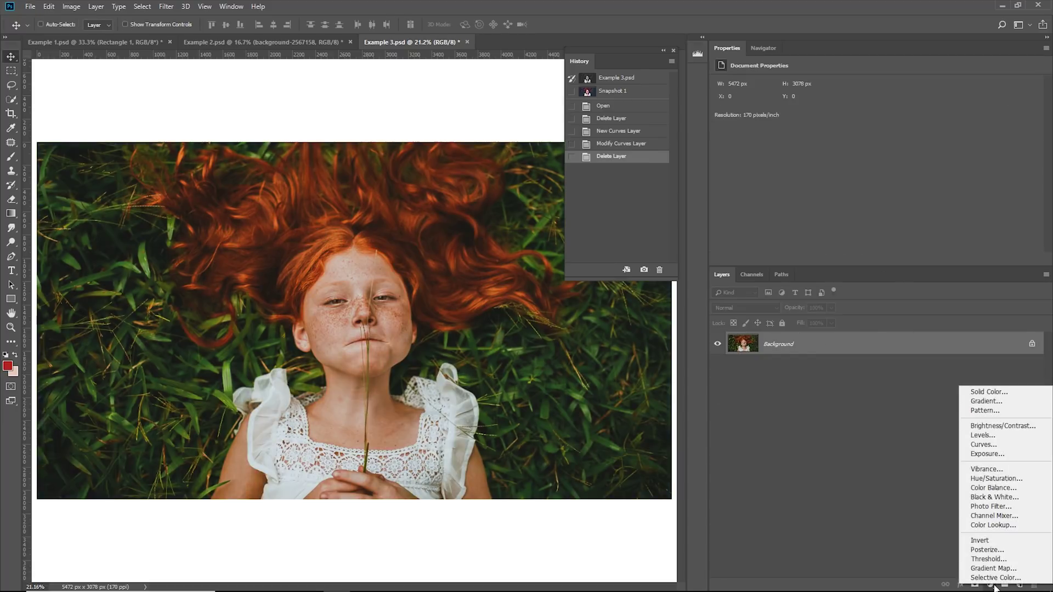
pyautogui.click(982, 445)
pyautogui.moveTo(911, 149); pyautogui.dragTo(872, 218)
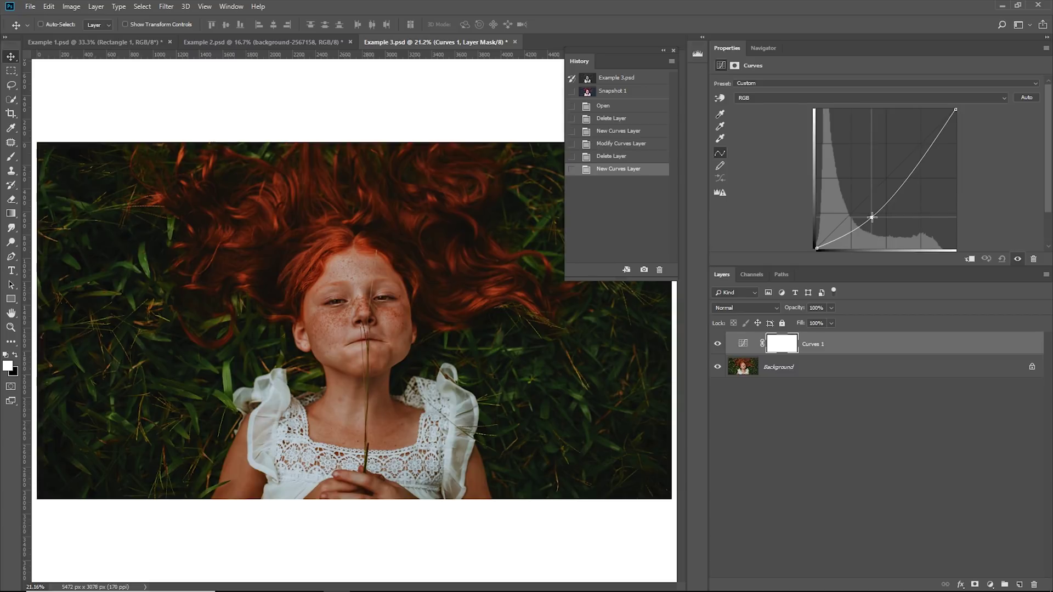
pyautogui.moveTo(816, 247); pyautogui.dragTo(816, 232)
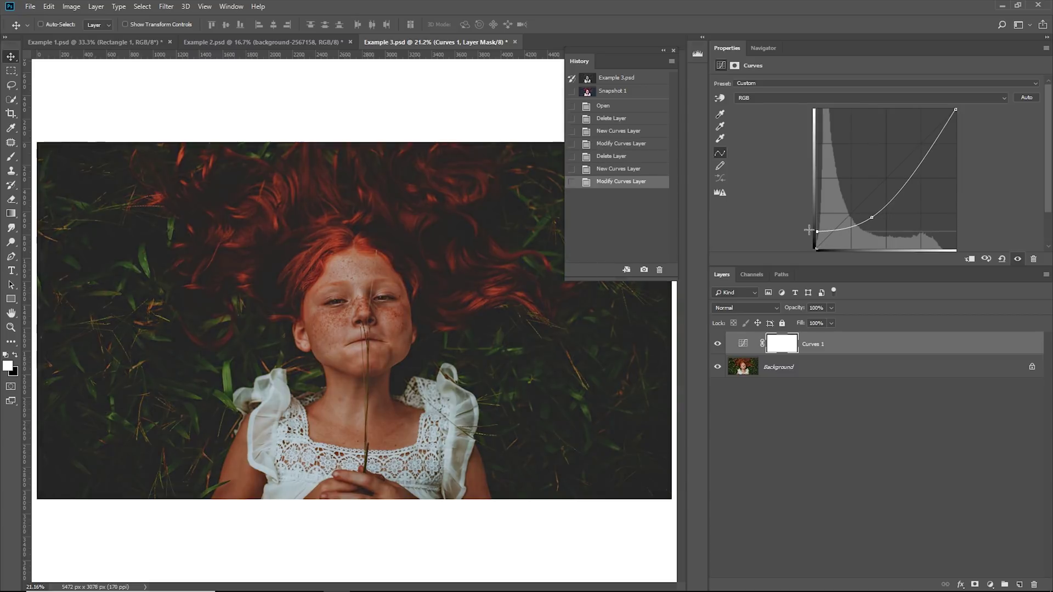
pyautogui.moveTo(943, 125); pyautogui.dragTo(940, 118)
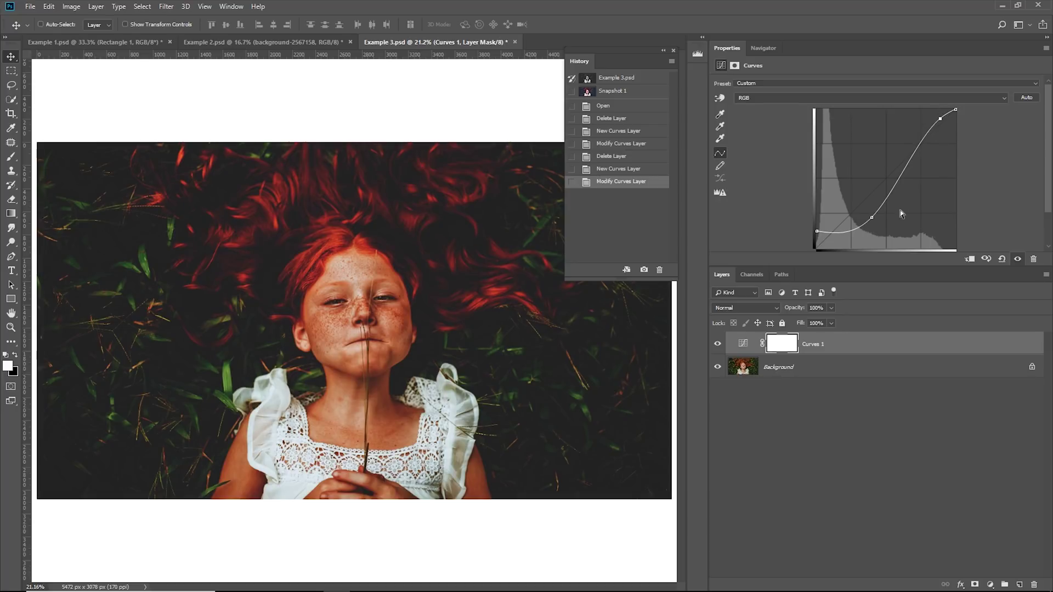
pyautogui.click(988, 583)
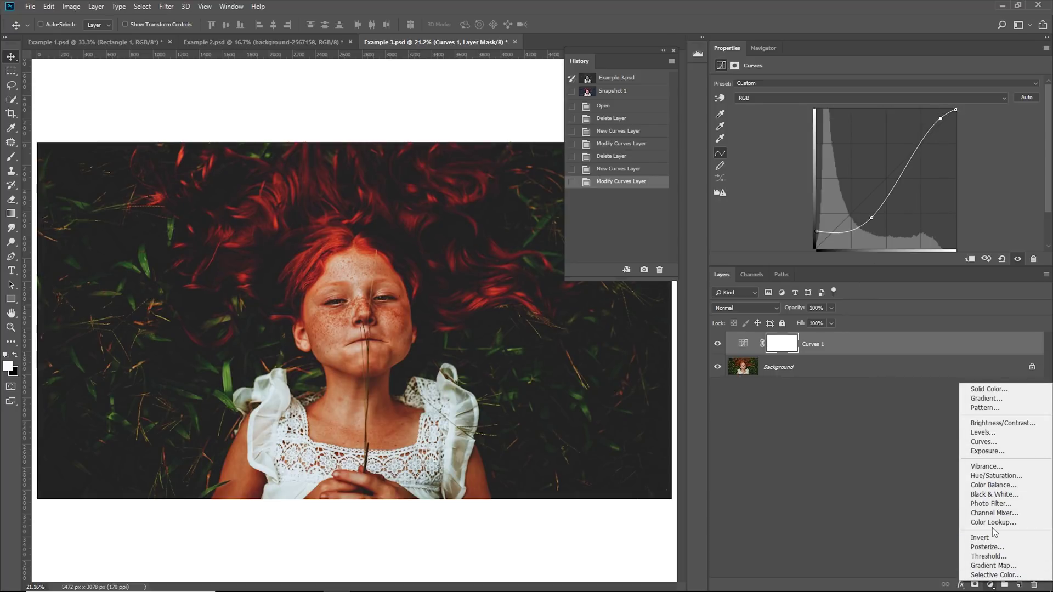
pyautogui.click(994, 494)
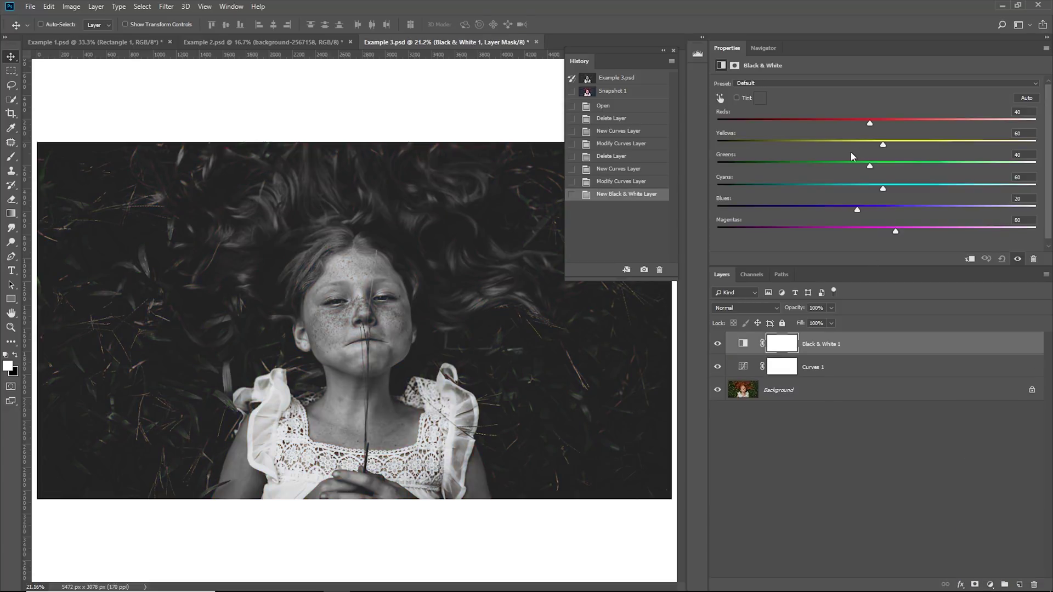
# Tune the Black & White sliders: Reds up, Greens max, Magentas 169, Blues up, Cyans 140, Yellows slightly down
pyautogui.moveTo(871, 124)
pyautogui.mouseDown()
pyautogui.moveTo(821, 122)
pyautogui.moveTo(892, 123)
pyautogui.mouseUp()
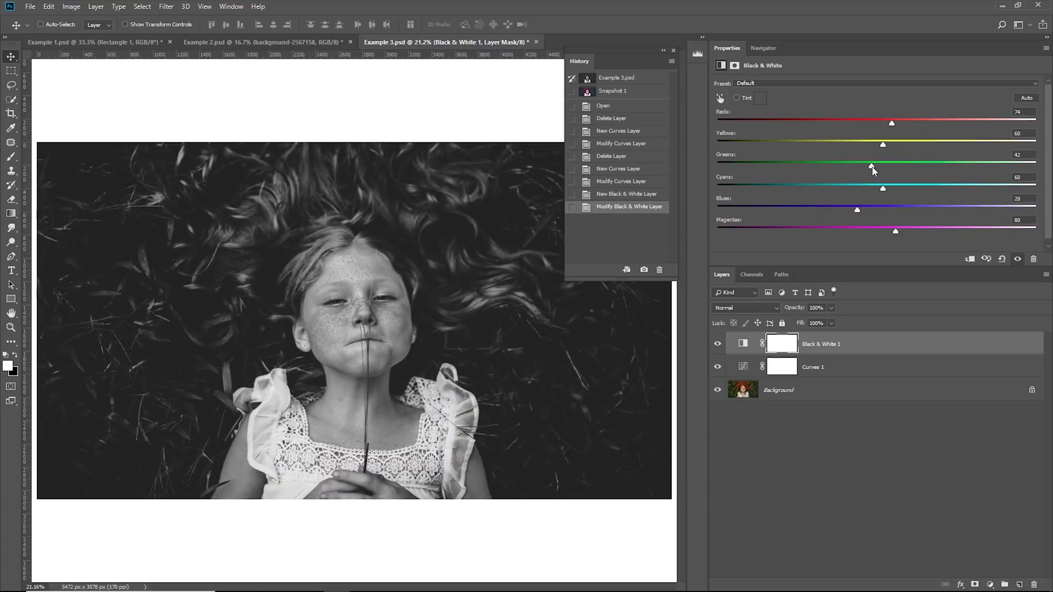
pyautogui.moveTo(872, 166); pyautogui.dragTo(1036, 166)
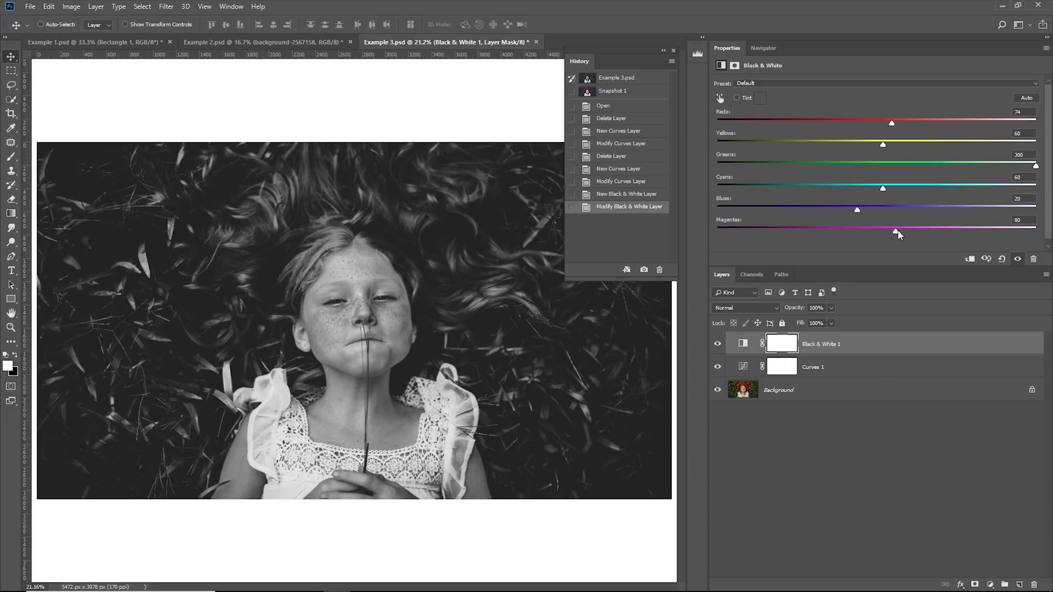
pyautogui.moveTo(897, 230); pyautogui.dragTo(1033, 231)
pyautogui.moveTo(860, 230); pyautogui.dragTo(952, 231)
pyautogui.moveTo(858, 209); pyautogui.dragTo(988, 207)
pyautogui.moveTo(880, 190); pyautogui.dragTo(935, 190)
pyautogui.moveTo(885, 147)
pyautogui.mouseDown()
pyautogui.moveTo(933, 146)
pyautogui.moveTo(872, 146)
pyautogui.mouseUp()
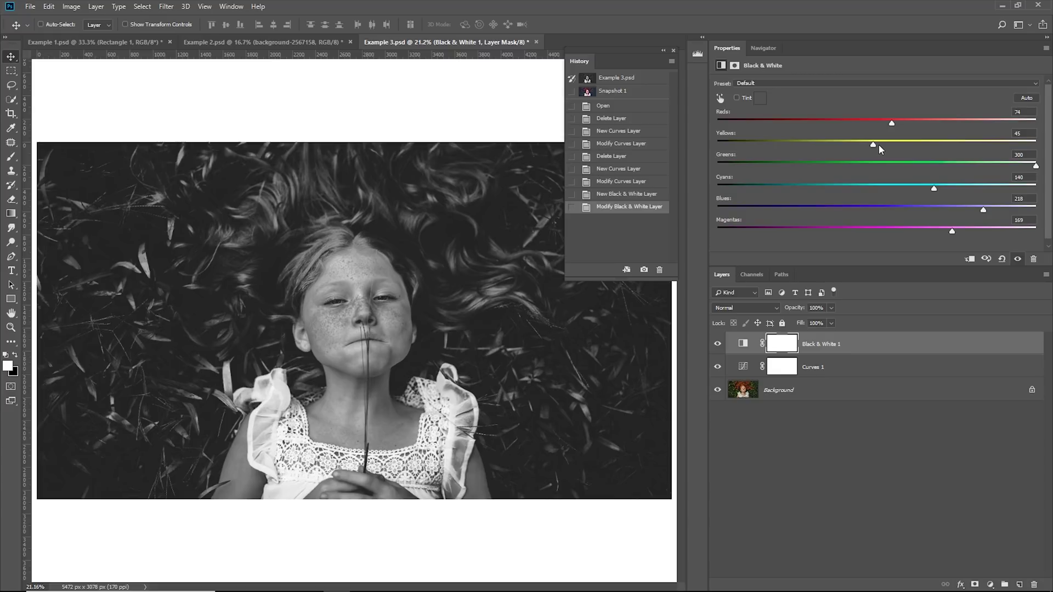
# Add a Curves 2 layer that brightens the image, slightly lifts shadows, and fine-tunes midtones
pyautogui.click(990, 584)
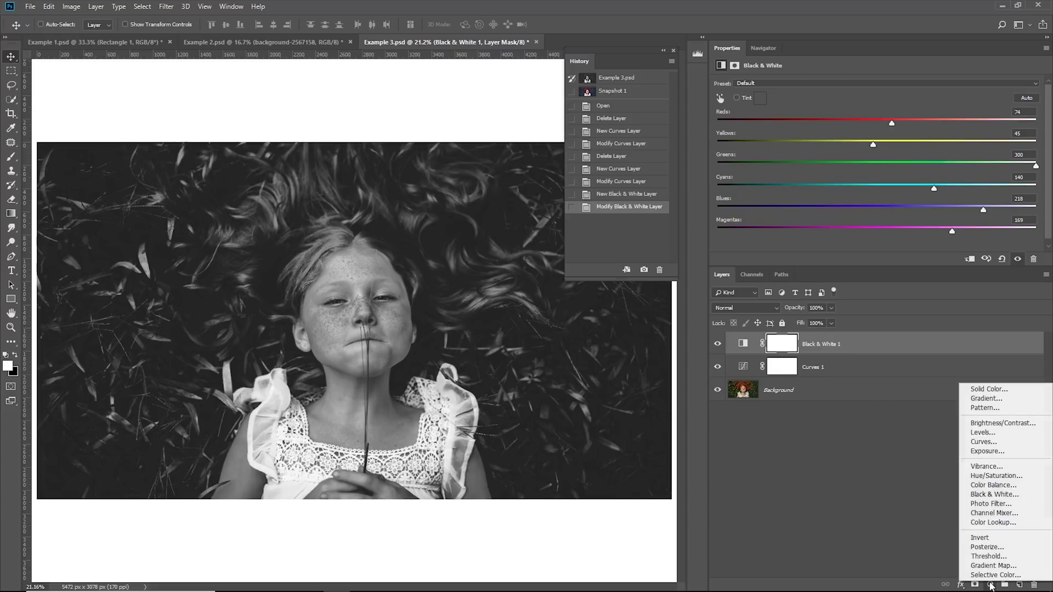
pyautogui.click(980, 444)
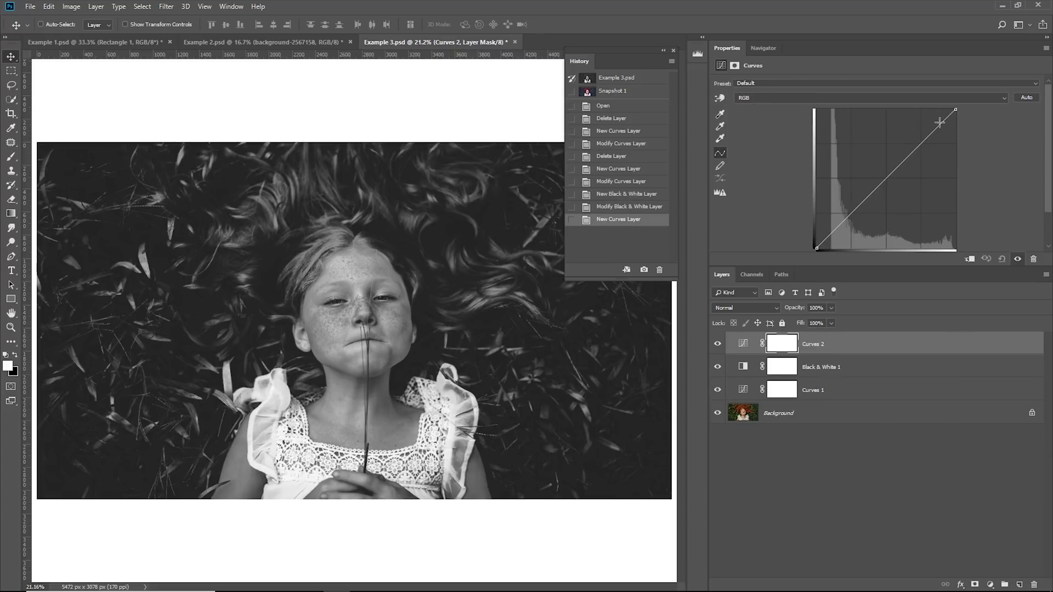
pyautogui.moveTo(940, 122); pyautogui.dragTo(917, 141)
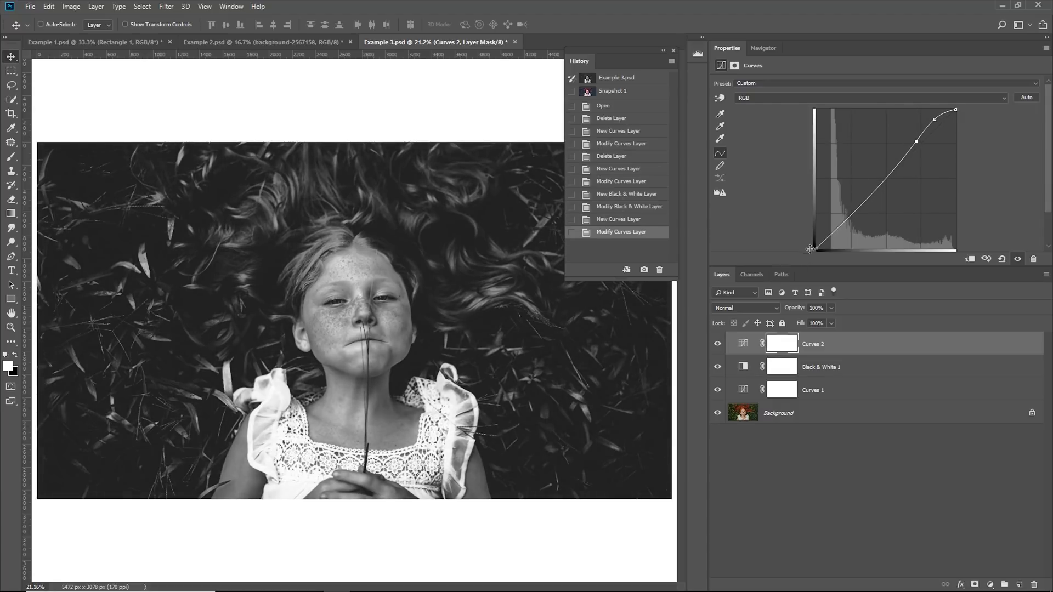
pyautogui.moveTo(816, 247); pyautogui.dragTo(816, 243)
pyautogui.moveTo(918, 142); pyautogui.dragTo(918, 141)
# Create Snapshot 2 in History, preview Snapshot 1's colour grade, then return to Snapshot 2
pyautogui.click(645, 272)
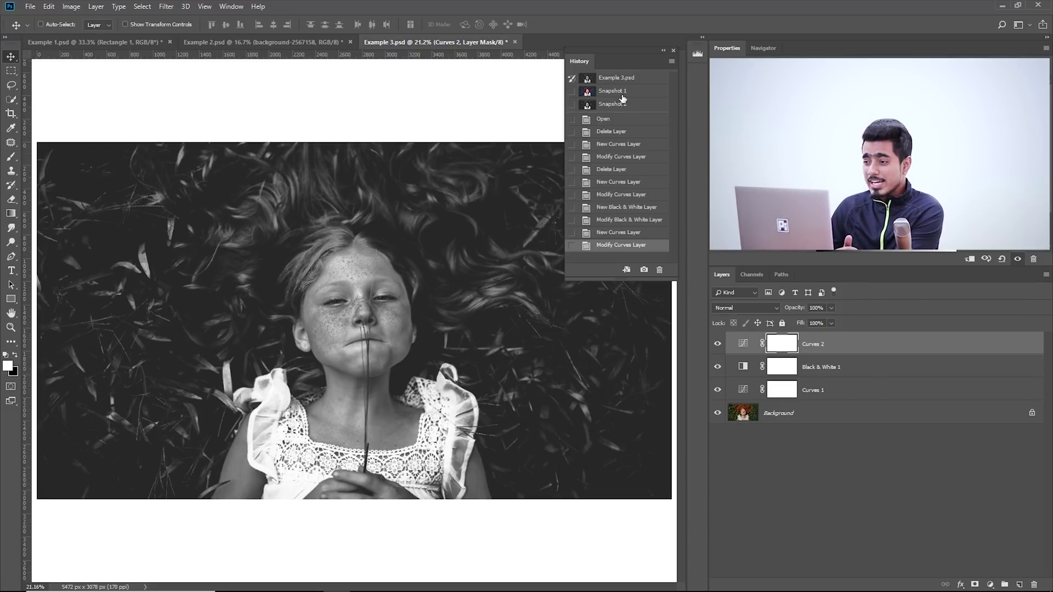
pyautogui.click(623, 95)
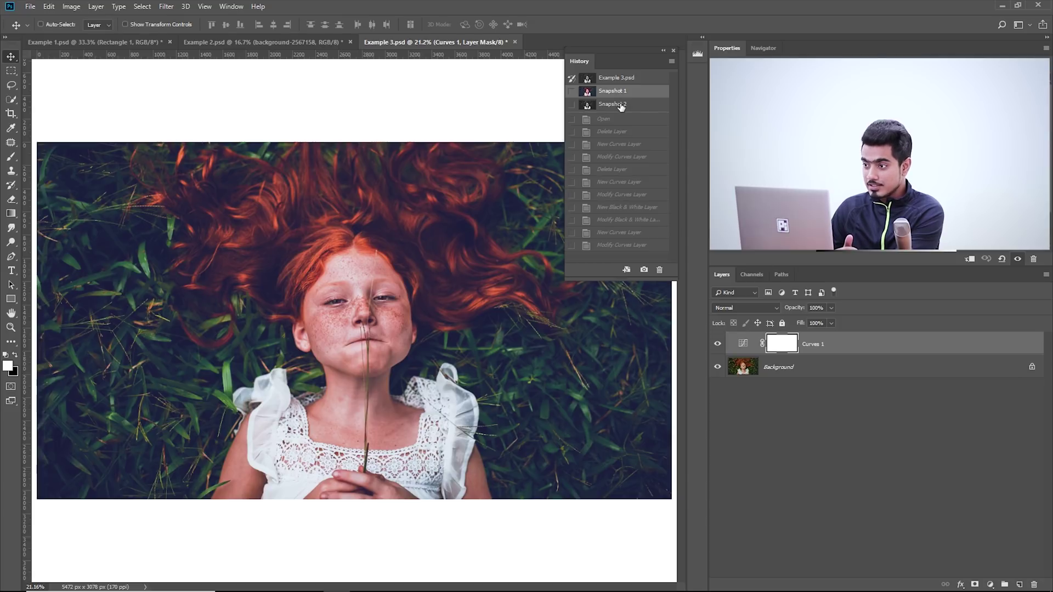
pyautogui.click(621, 106)
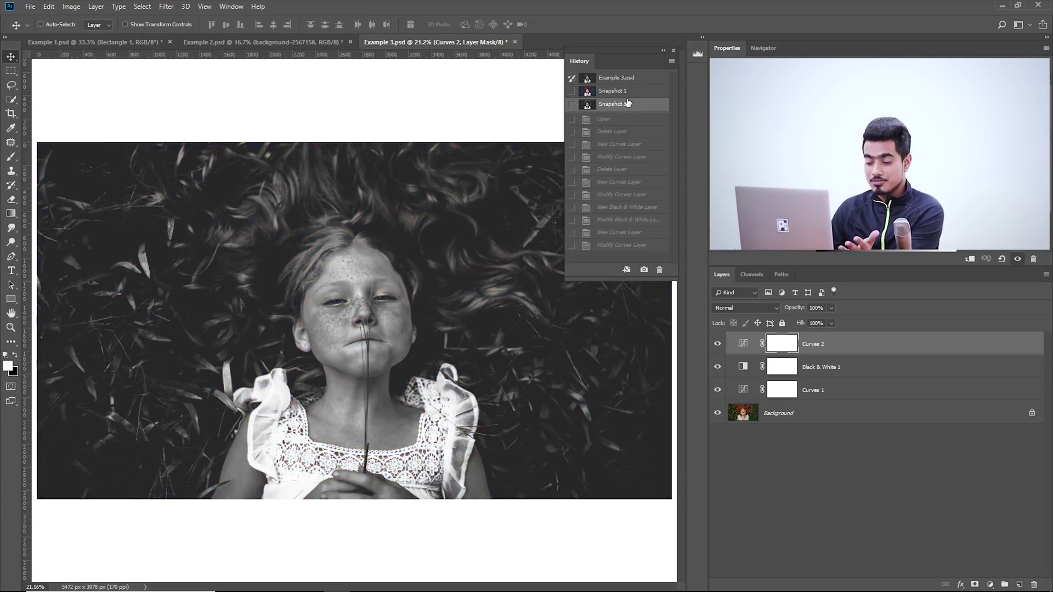